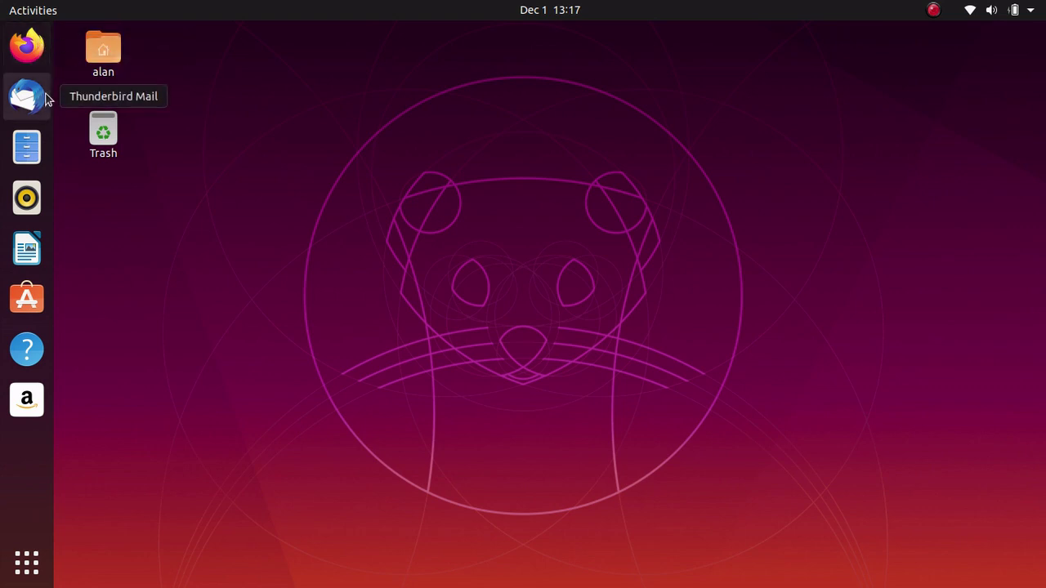
View the Documents folder in Files, then view the music library in Rhythmbox, closing each window.
click(33, 146)
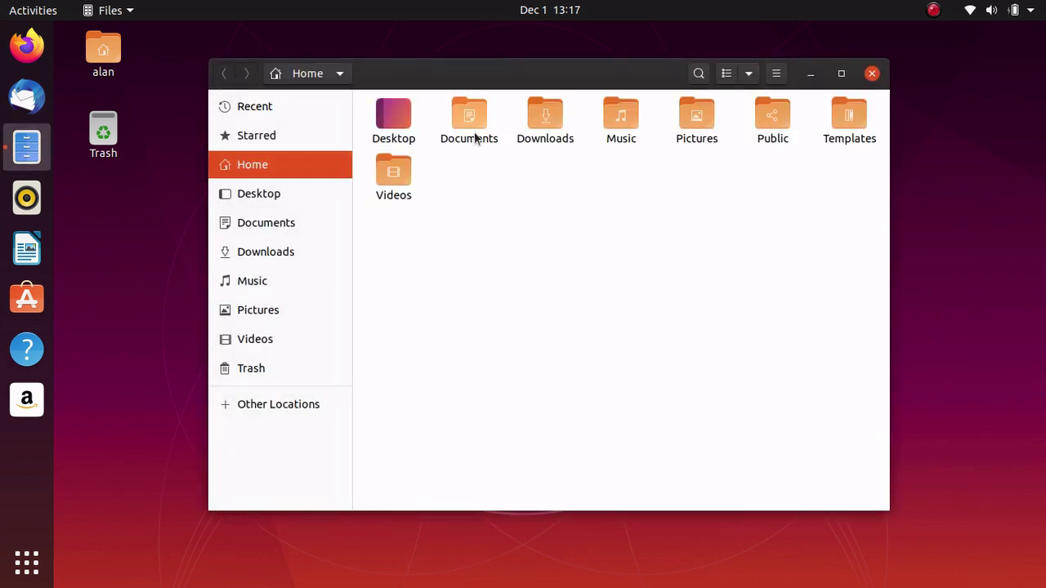
double_click(474, 137)
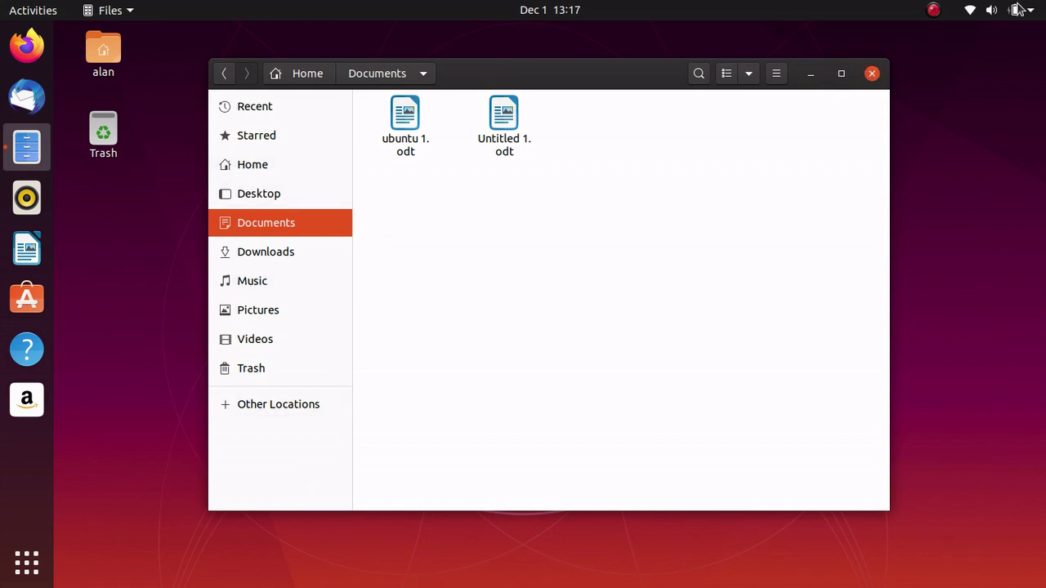
click(874, 74)
click(26, 197)
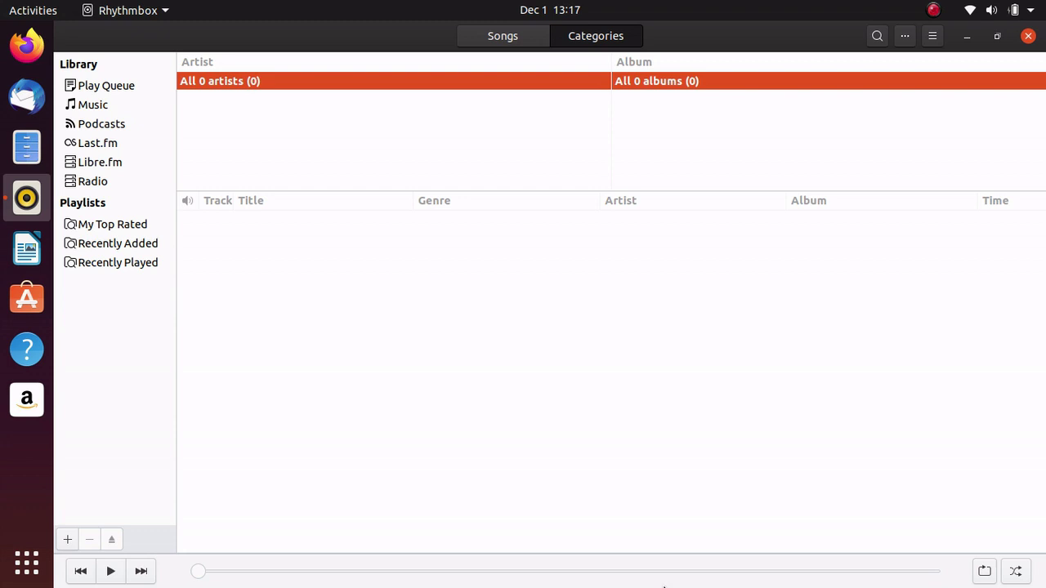
click(1028, 36)
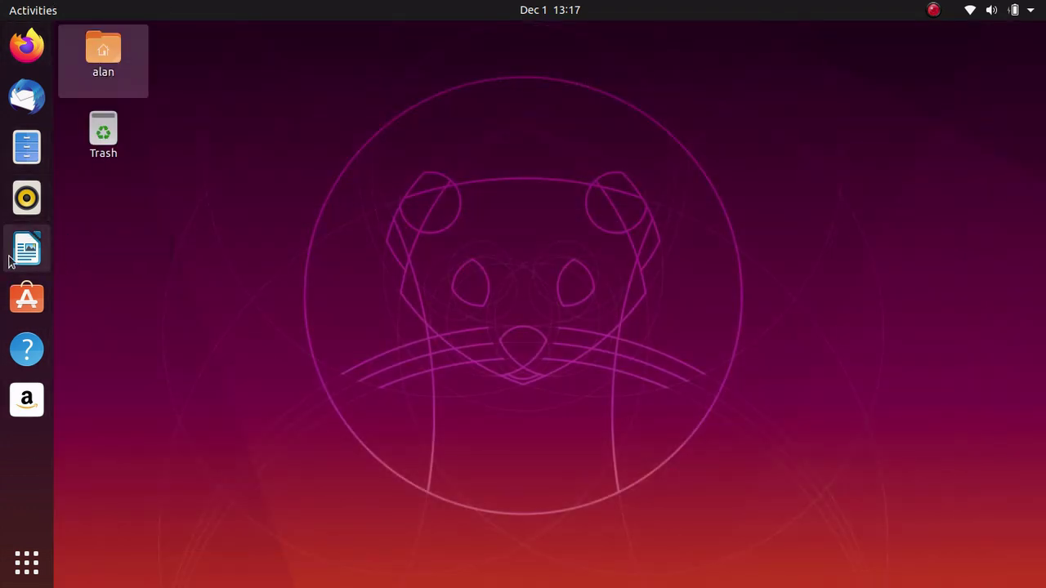
Browse the featured, recent and recommended applications in Ubuntu Software and close the store.
click(39, 305)
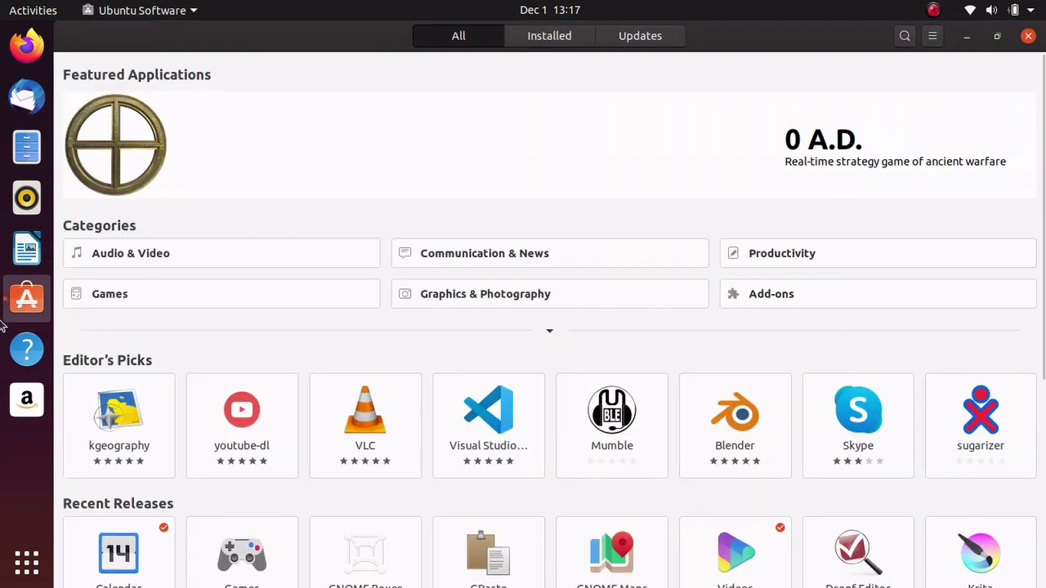
scroll(645, 408, down, 5)
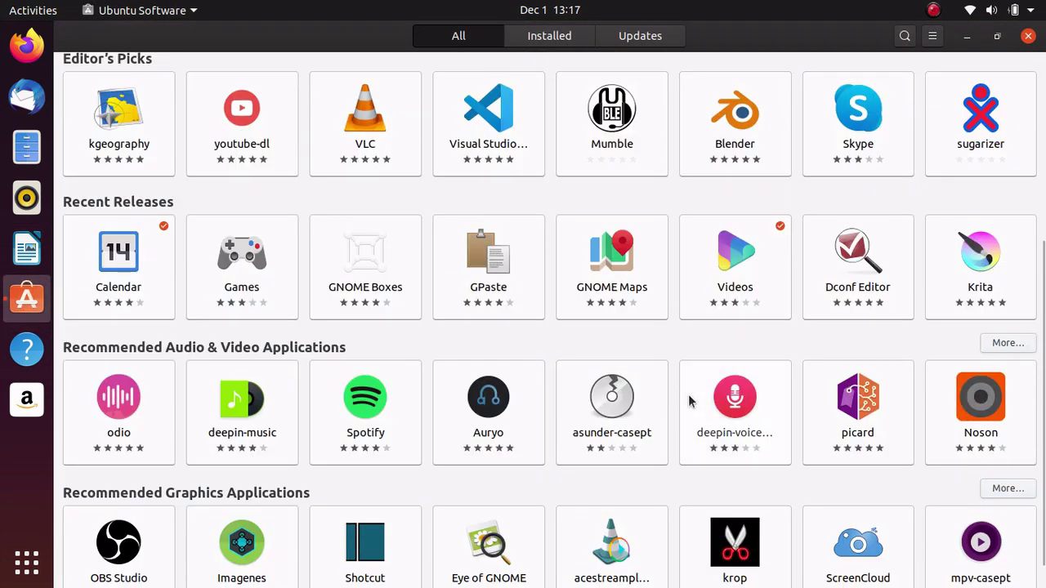
scroll(700, 425, up, 5)
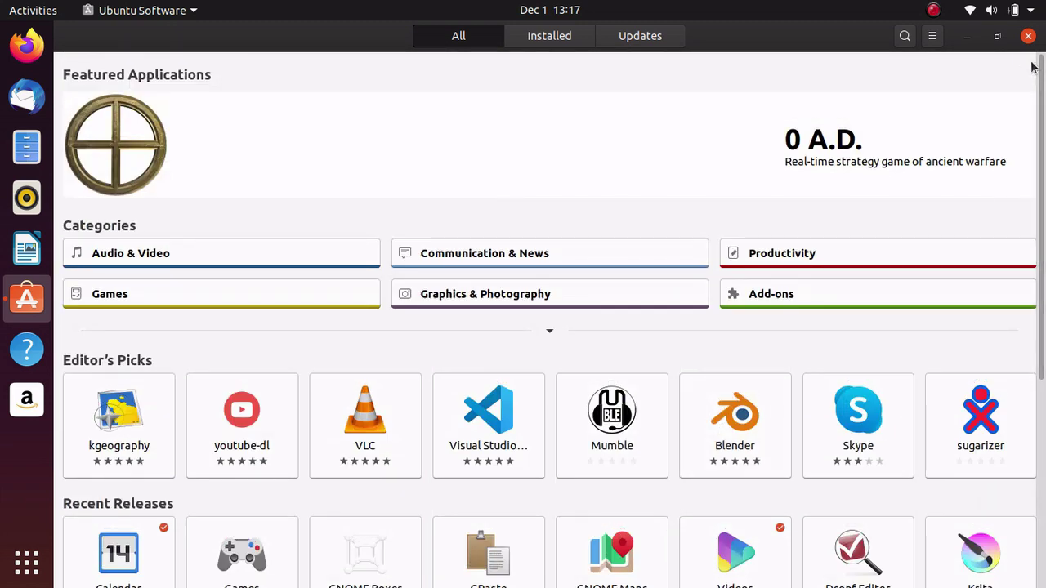
click(1028, 35)
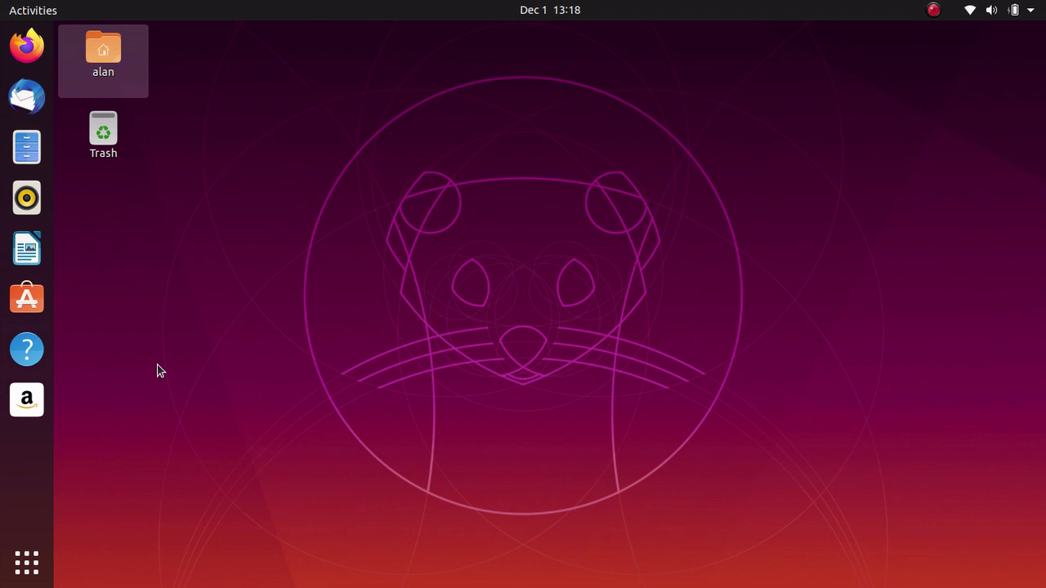
Open a terminal, run free -m to check memory usage in megabytes, and highlight the used memory figure.
key(ctrl+alt+t)
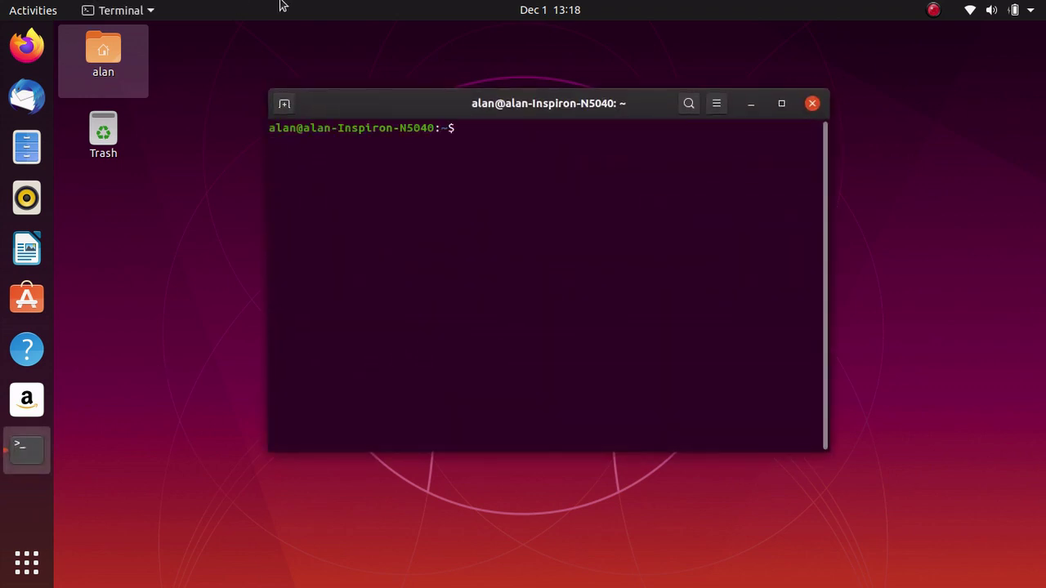
text(free -m)
key(Return)
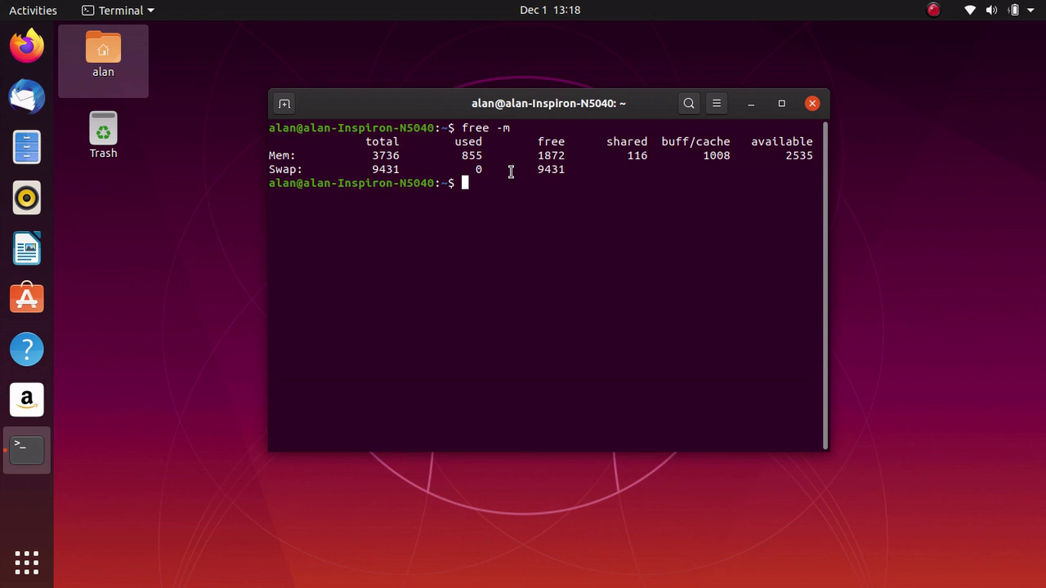
drag(460, 155, 490, 156)
click(518, 145)
Check the kernel release with uname -r, and try to run neofetch.
text(uname -r)
key(Return)
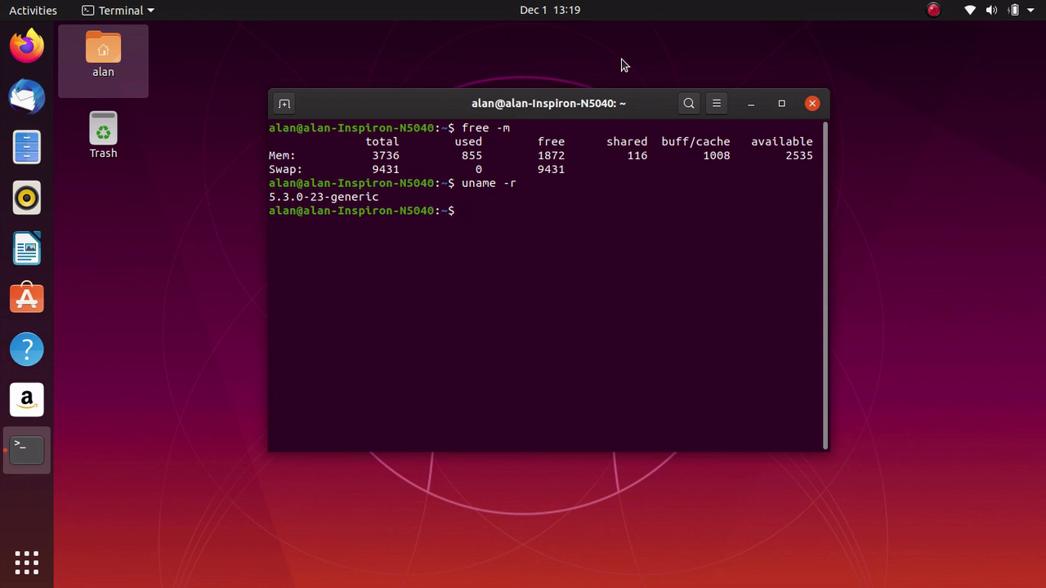
text(neofetch)
key(Return)
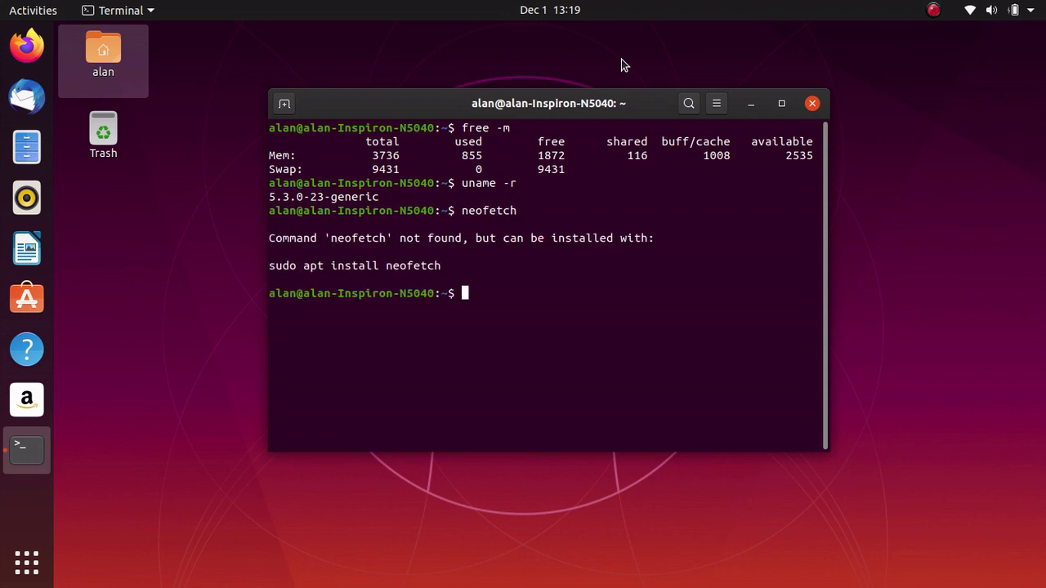
Install the neofetch package with sudo apt install neofetch, authorizing it with the account password.
text(sudo apt inst)
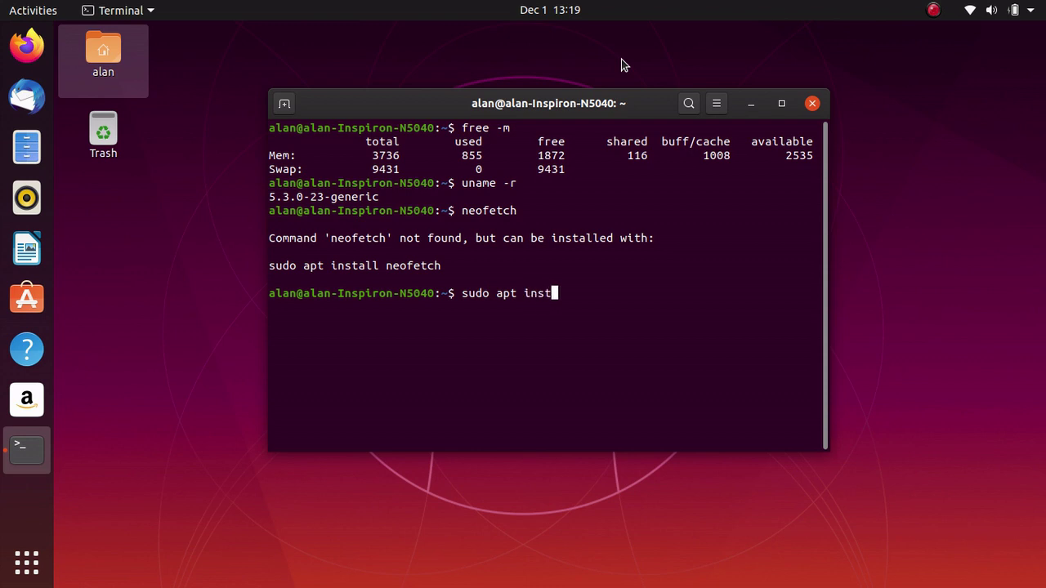
text(all neofetch)
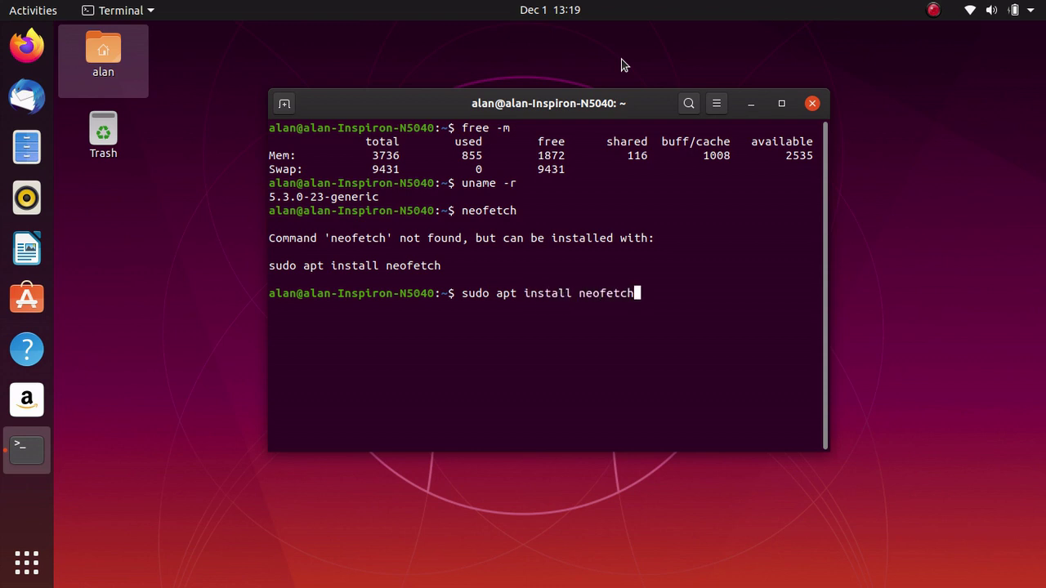
key(Return)
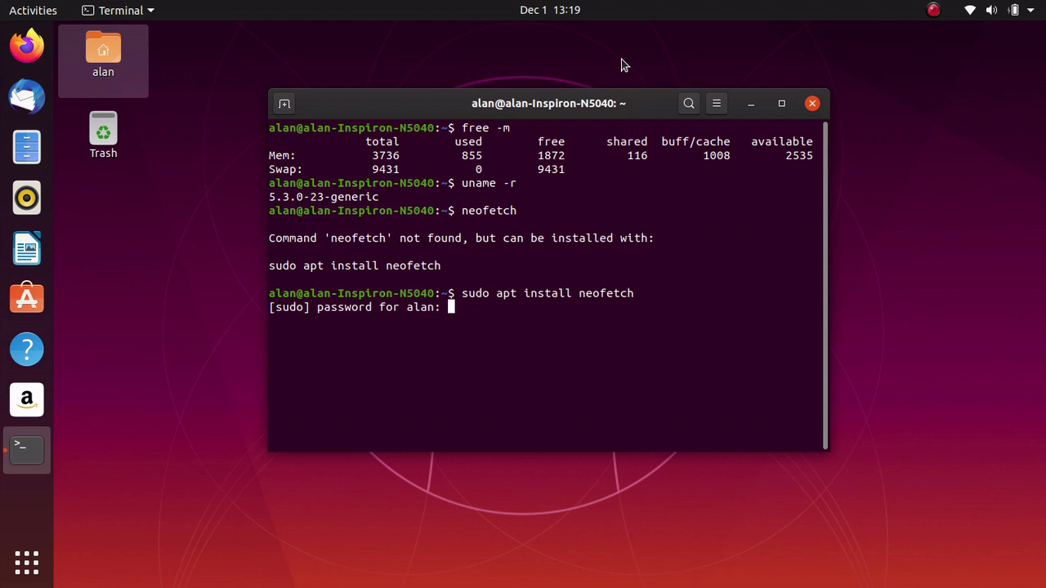
key(Return)
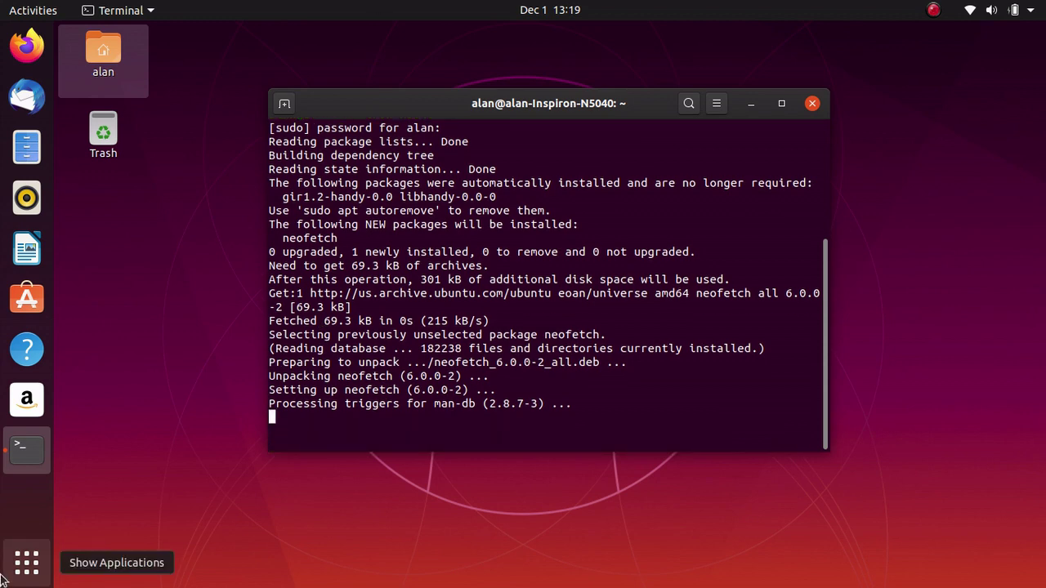
Run neofetch to review the system information, highlight part of the desktop environment version, and close the terminal.
click(27, 546)
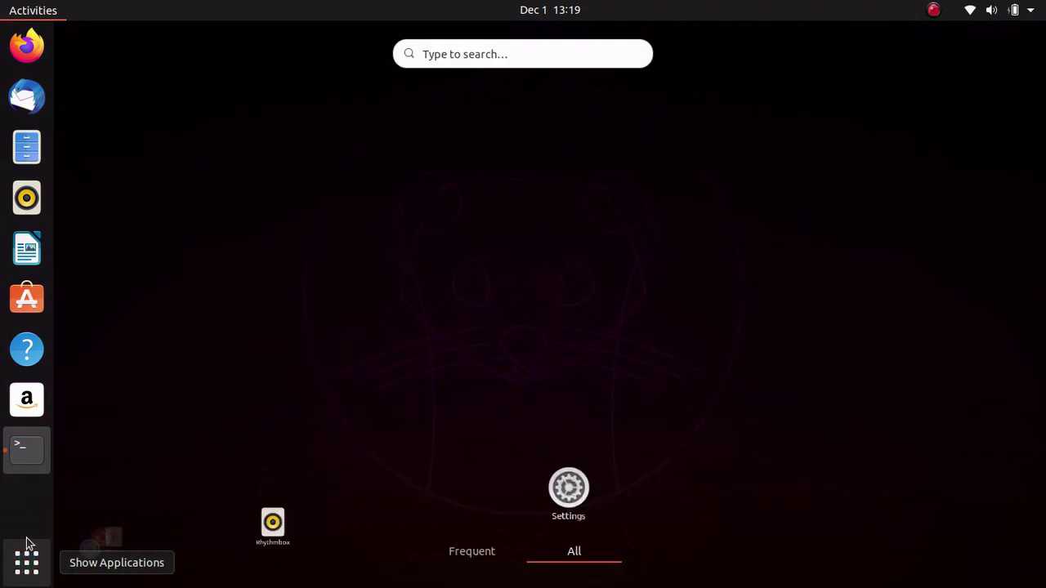
text(neo)
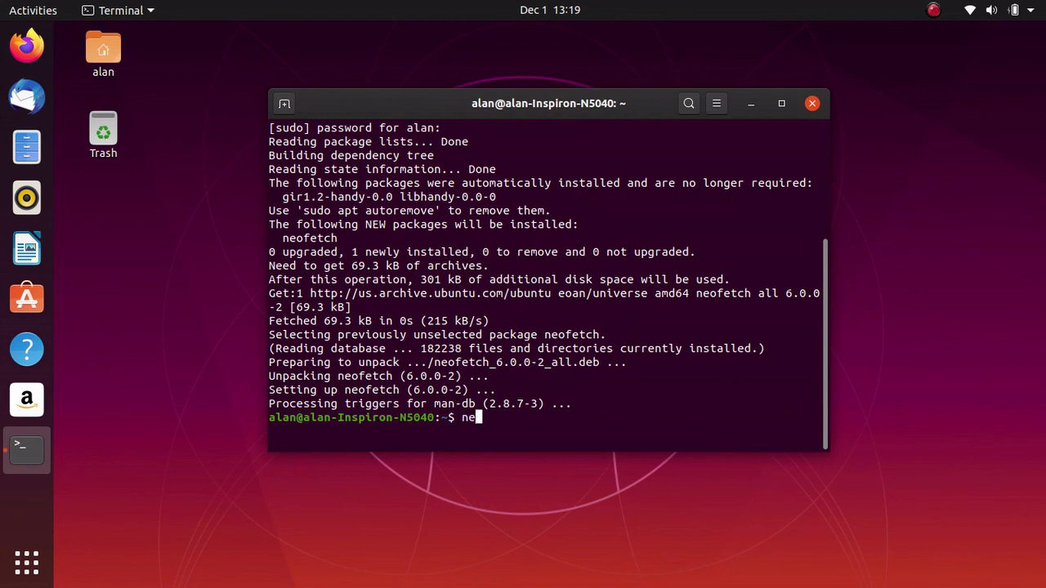
text(fetch)
key(Return)
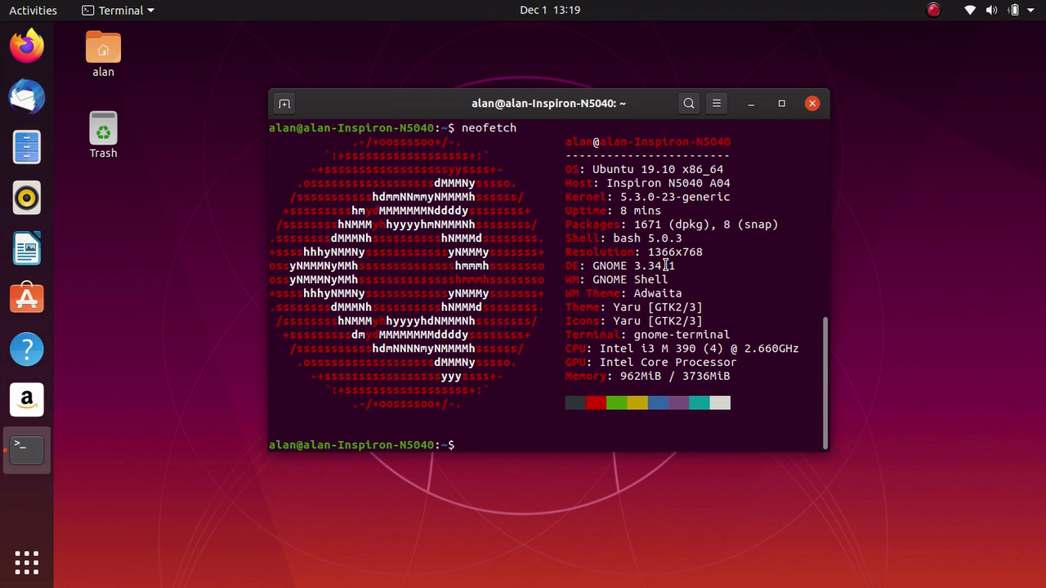
mouse_move(634, 265)
mouse_down()
mouse_move(665, 261)
mouse_move(641, 245)
mouse_move(645, 264)
mouse_move(628, 252)
mouse_move(621, 265)
mouse_up()
click(719, 278)
click(680, 215)
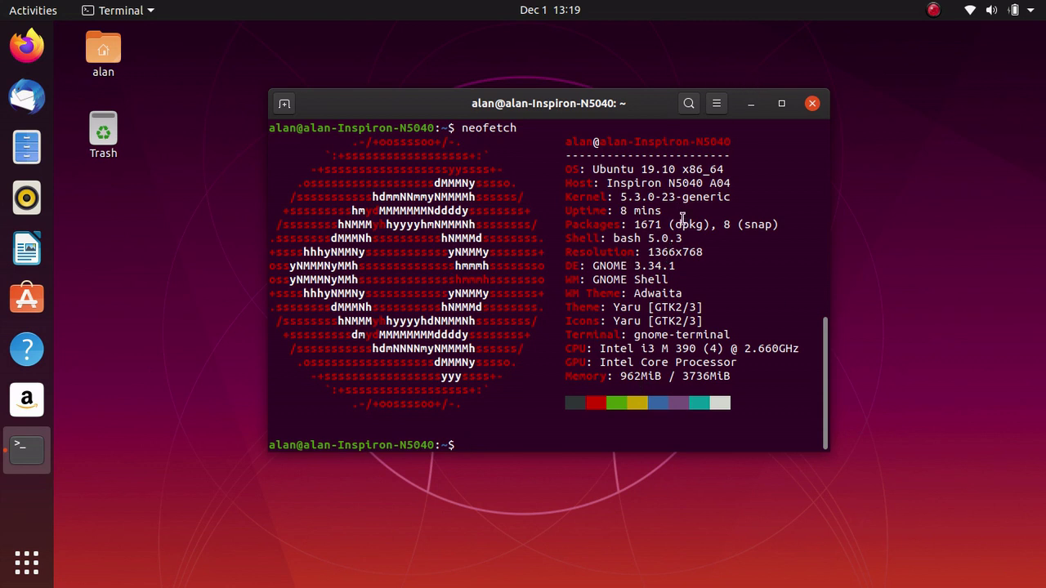
click(806, 109)
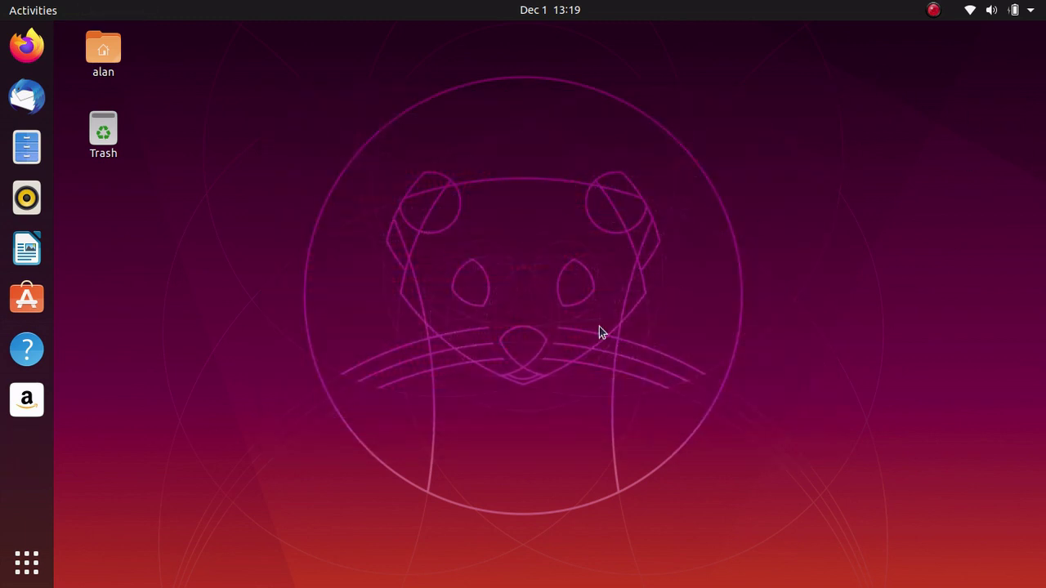
Open the Additional Drivers settings from the installed applications.
click(22, 548)
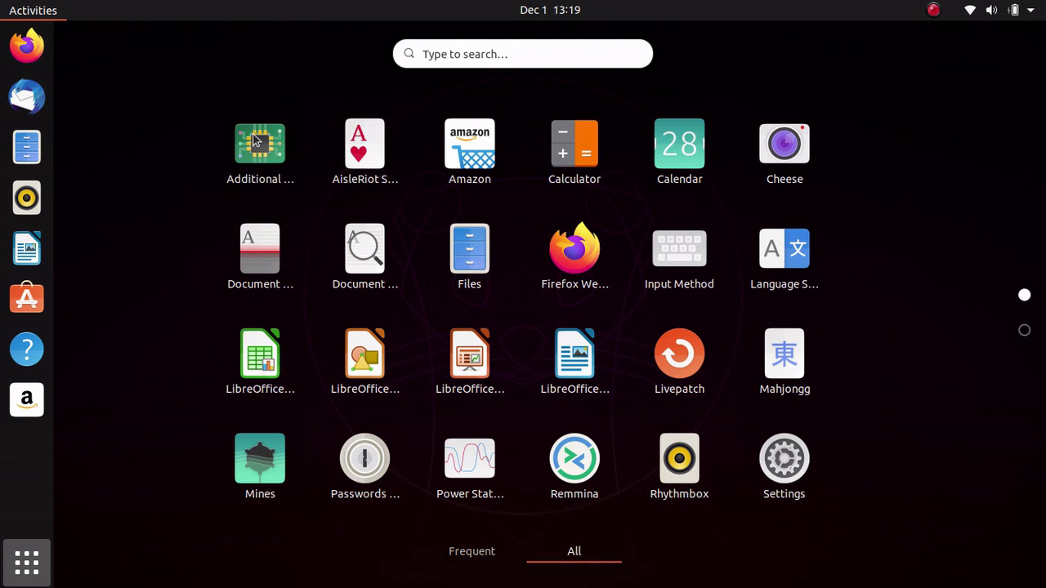
click(432, 231)
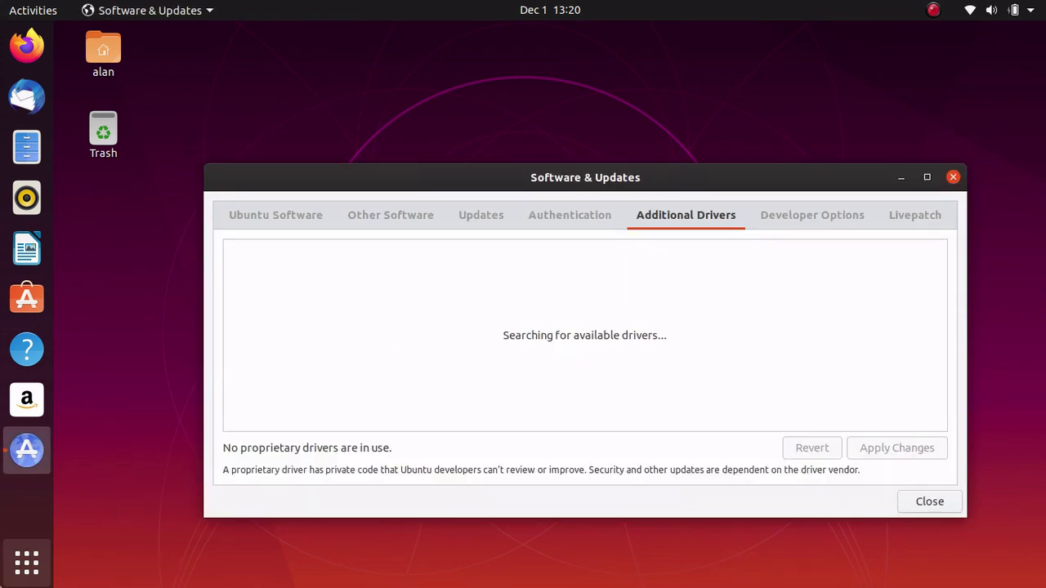
Browse both pages of the installed applications and return to the Additional Drivers window.
click(27, 561)
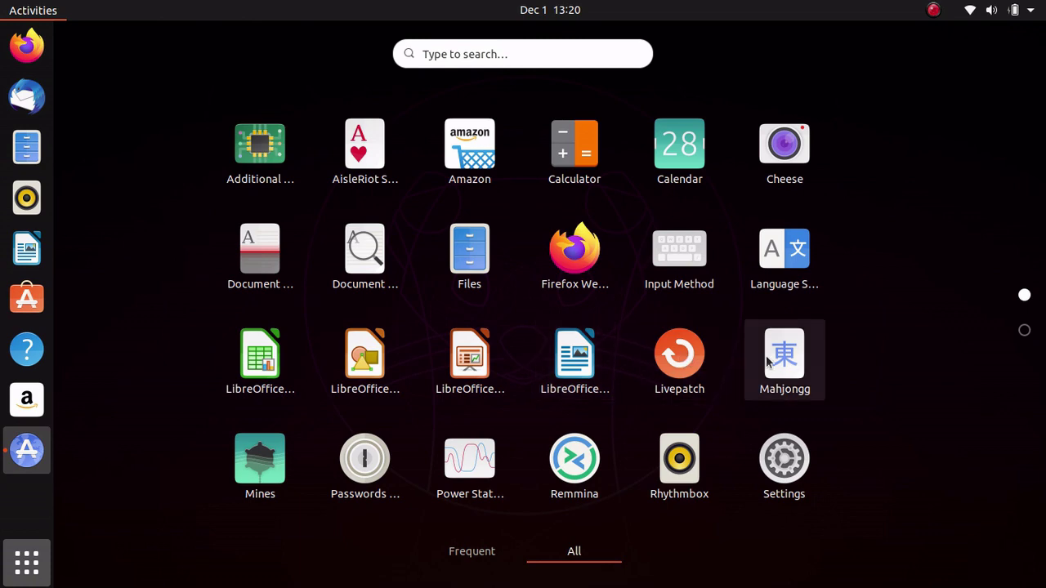
scroll(801, 368, down, 1)
scroll(809, 355, up, 1)
scroll(803, 343, down, 1)
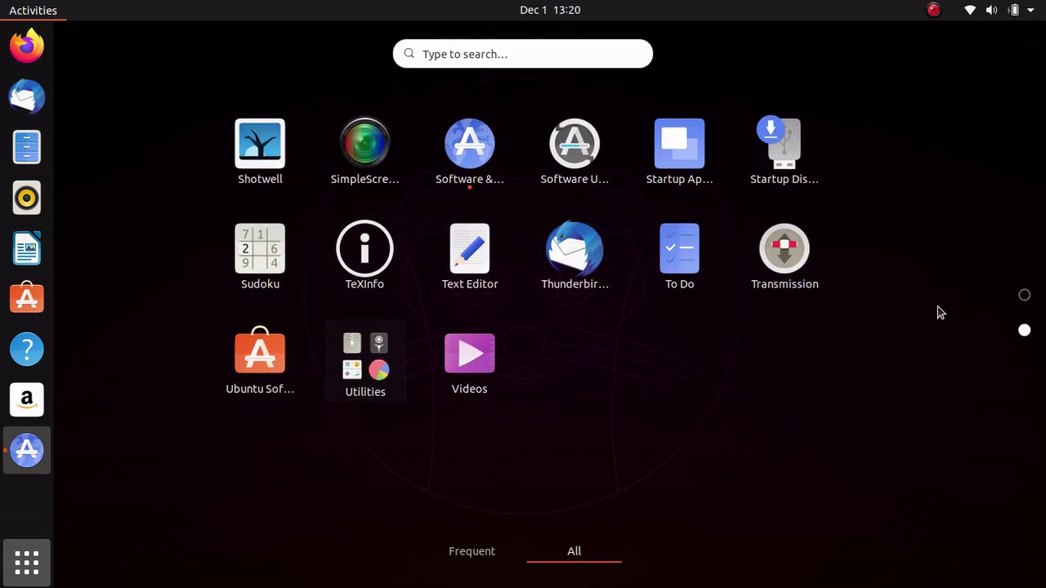
scroll(866, 290, up, 1)
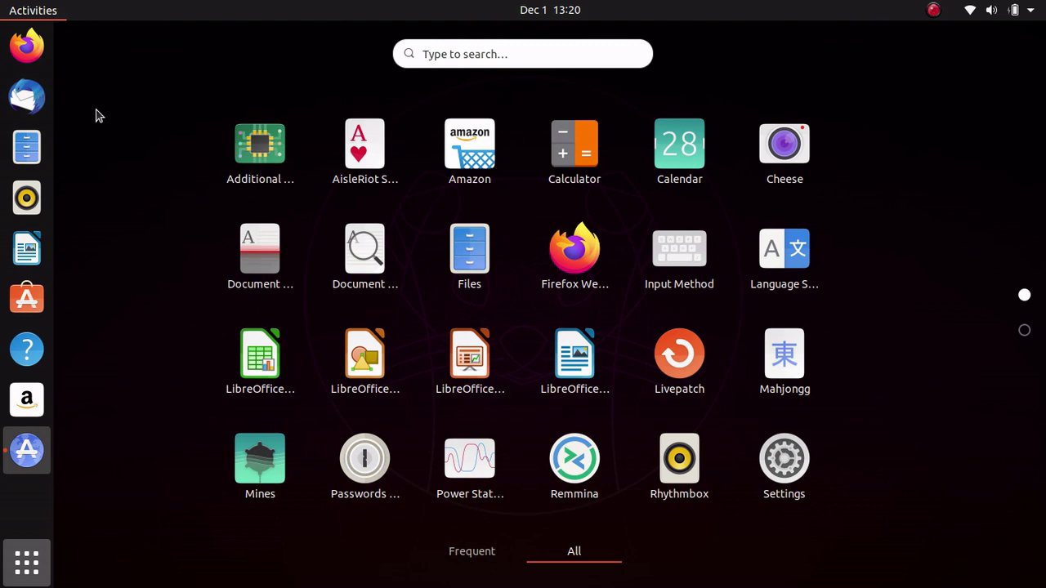
click(36, 9)
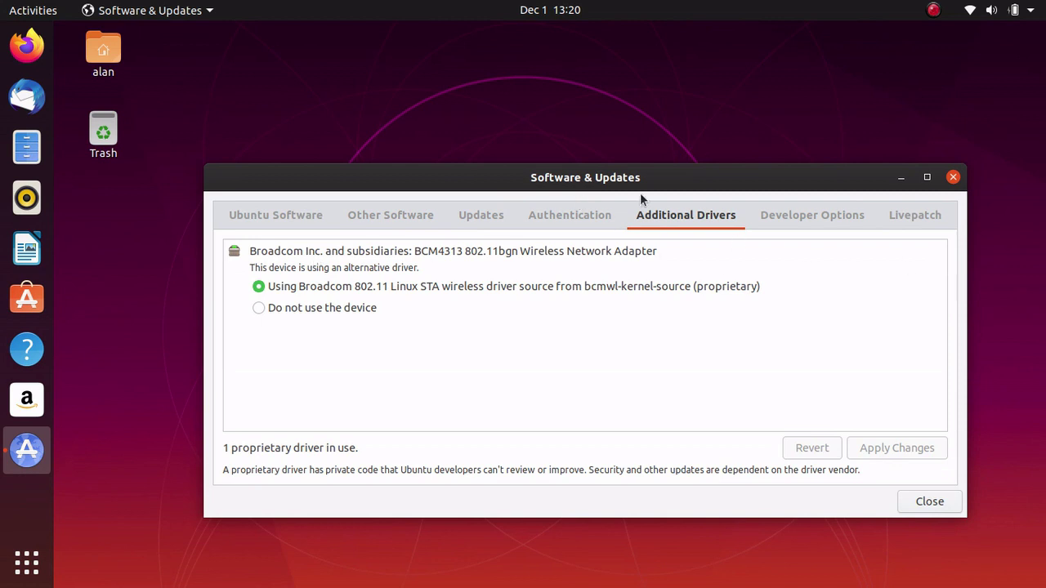
Review the Authentication, Ubuntu Software and Livepatch settings, and close Software & Updates.
click(567, 221)
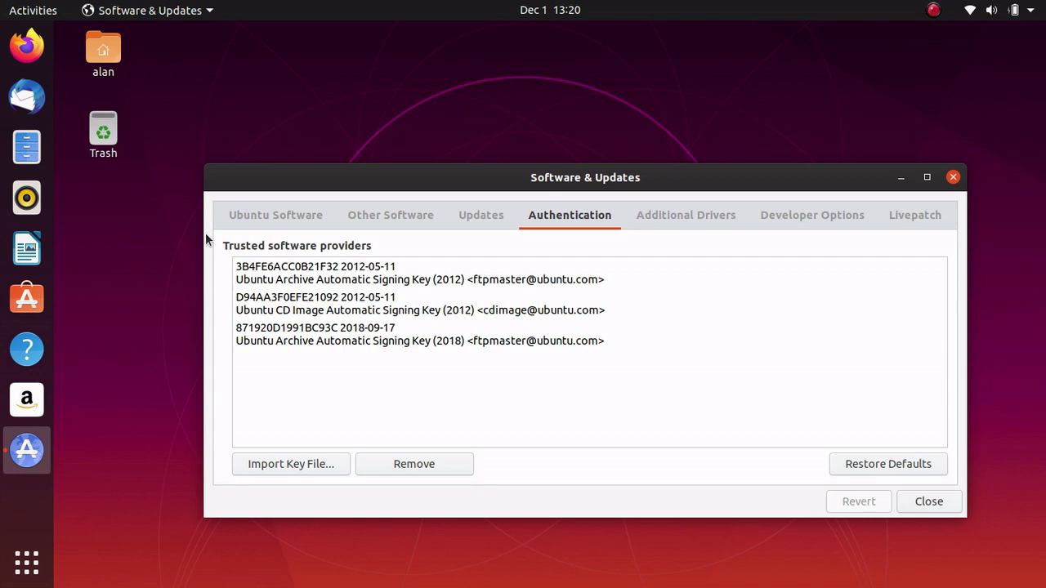
click(275, 216)
click(912, 215)
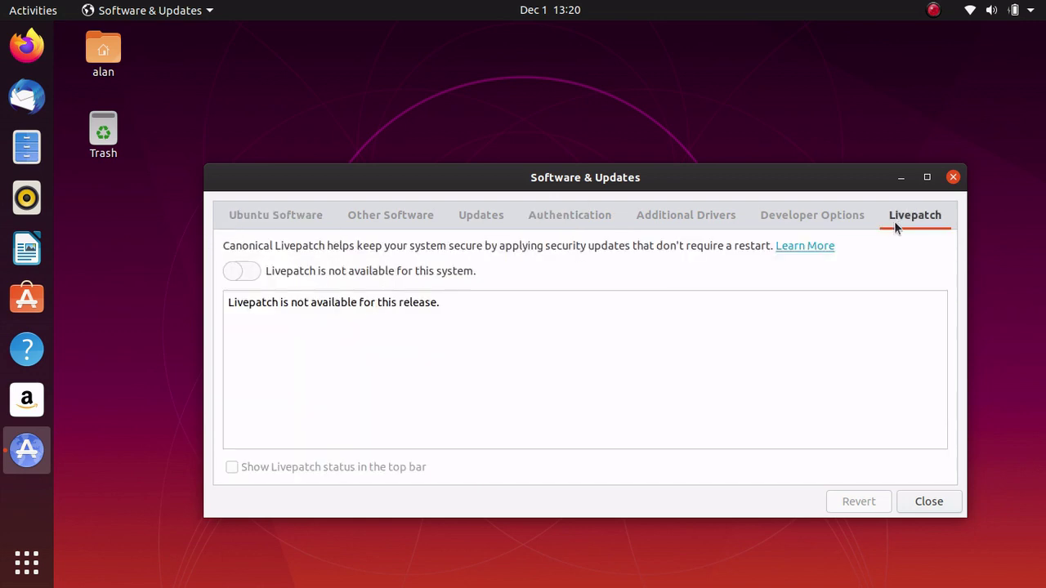
click(953, 177)
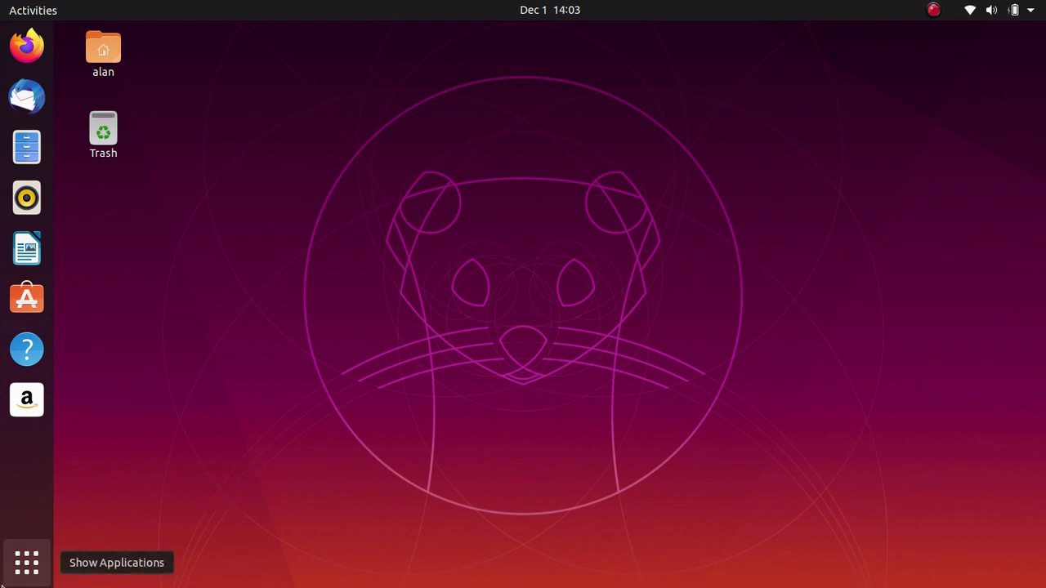
Open Software & Updates from the second page of installed applications.
click(27, 572)
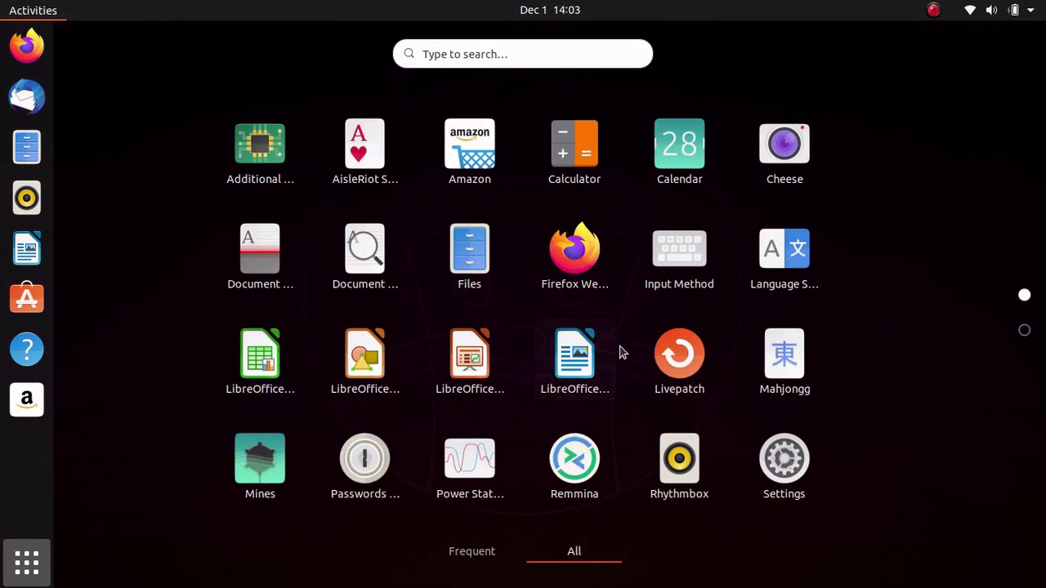
scroll(645, 377, down, 1)
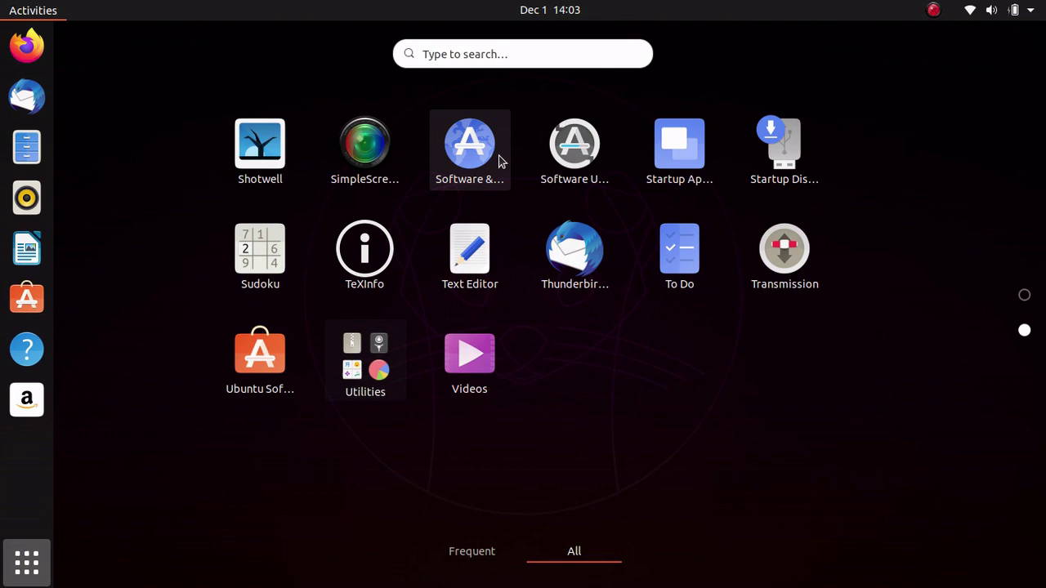
click(903, 292)
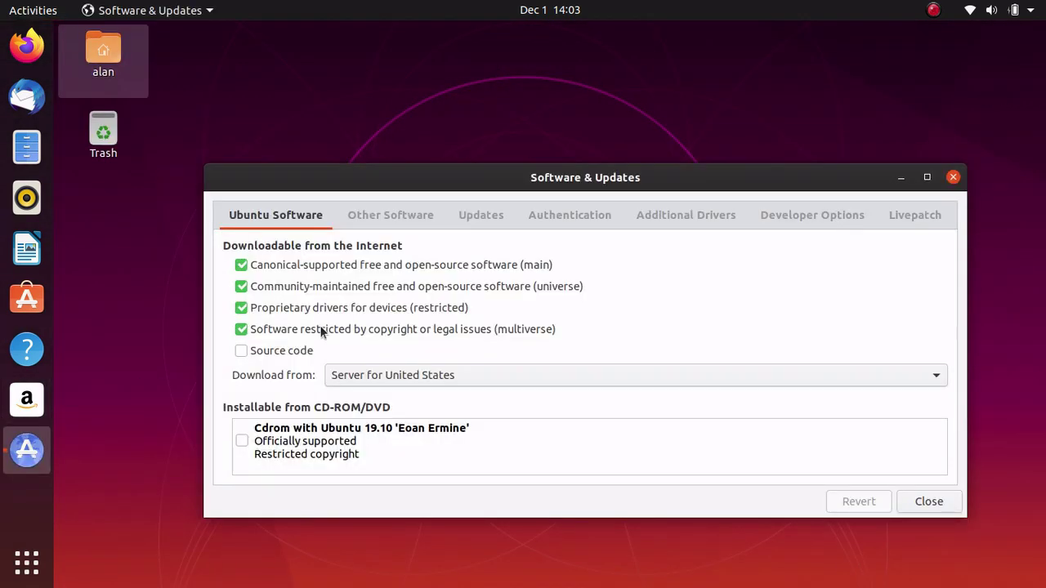
Set the automatic update check to Weekly, authenticate with the account password, and turn off unsupported updates (eoan-backports).
click(477, 212)
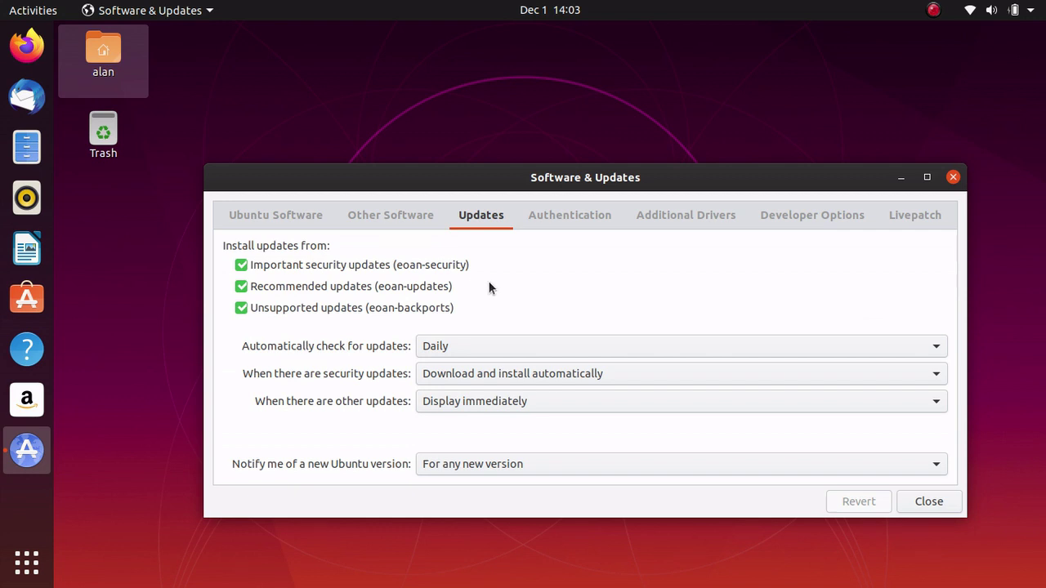
click(906, 350)
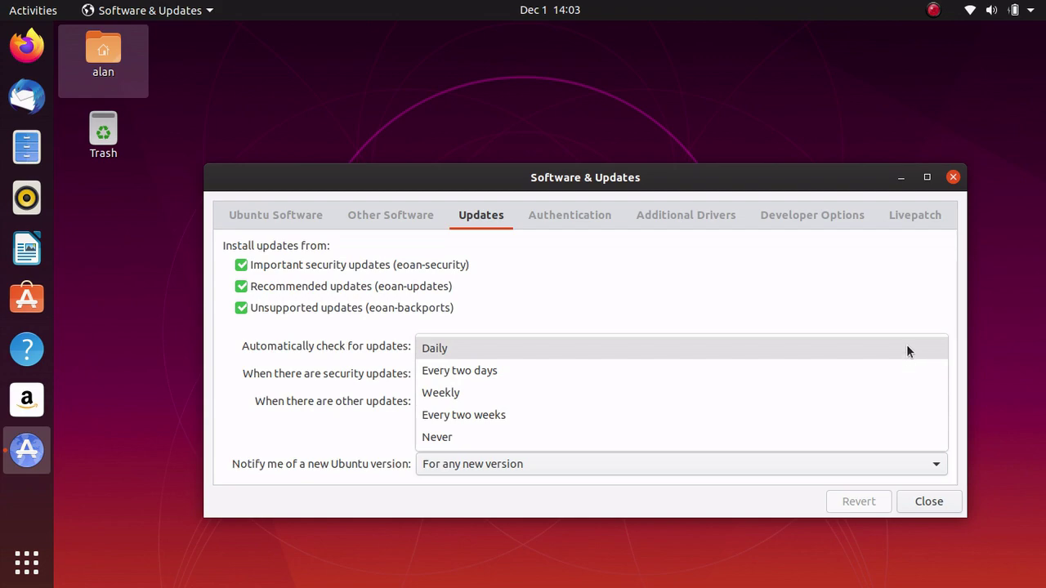
click(751, 393)
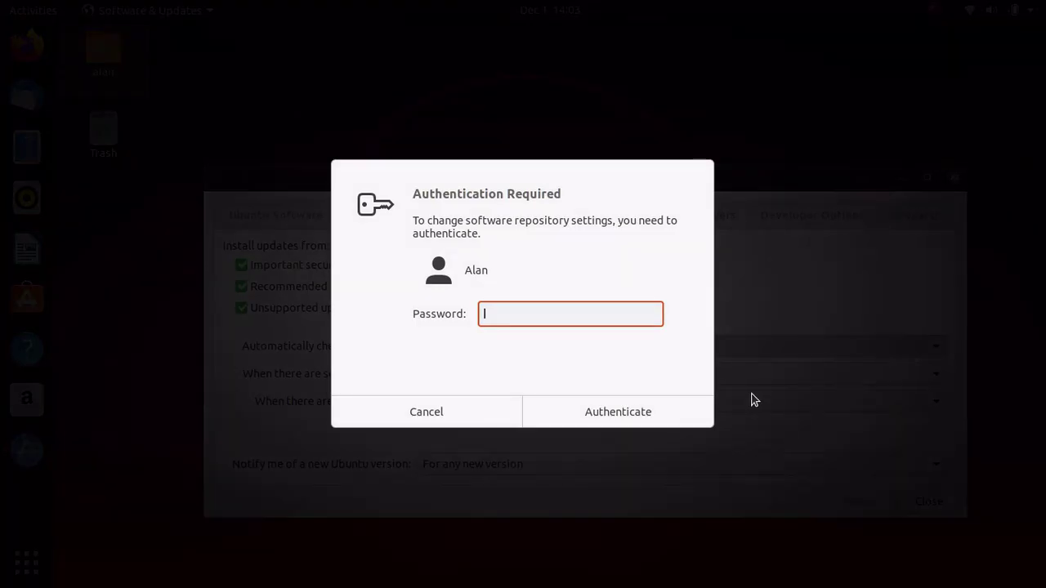
text(****************)
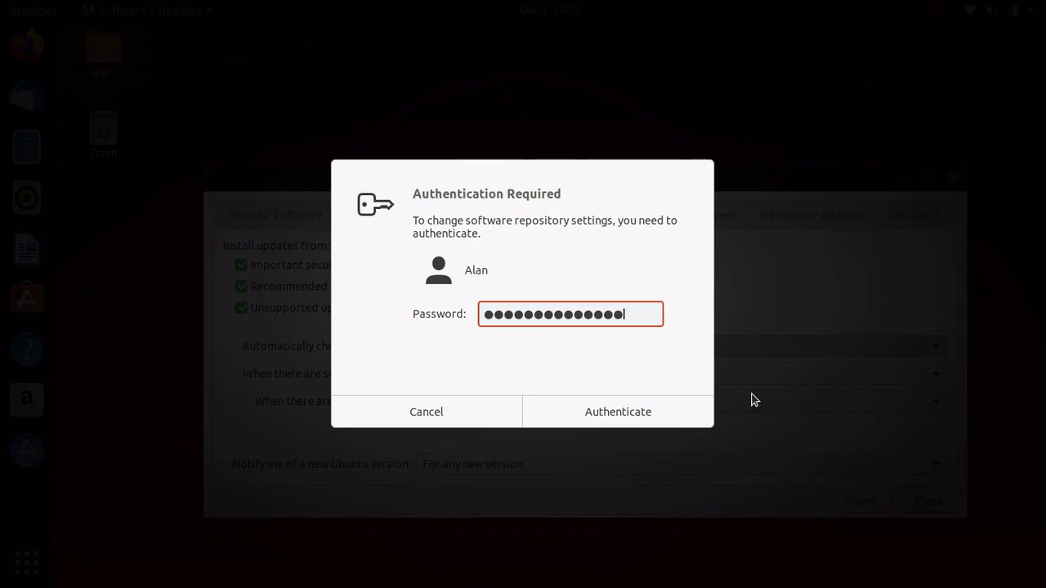
key(Return)
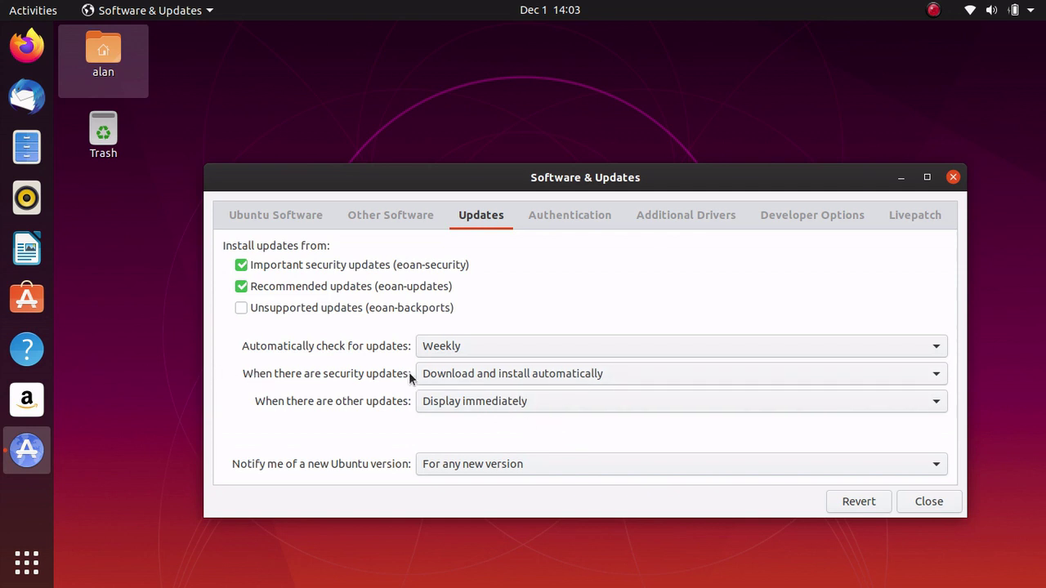
Set security updates to Display immediately and keep other updates on Display immediately.
click(607, 376)
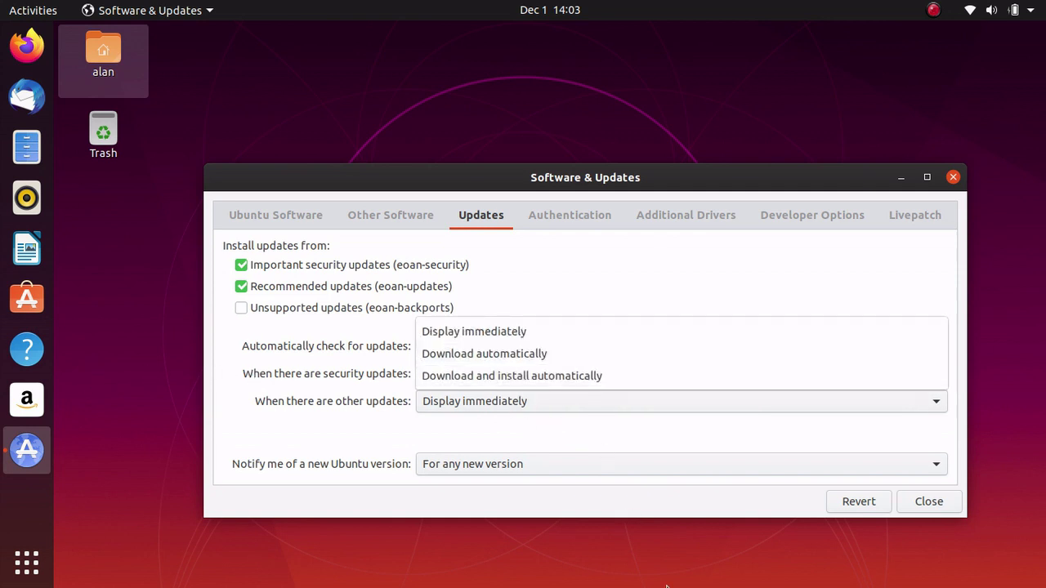
click(542, 325)
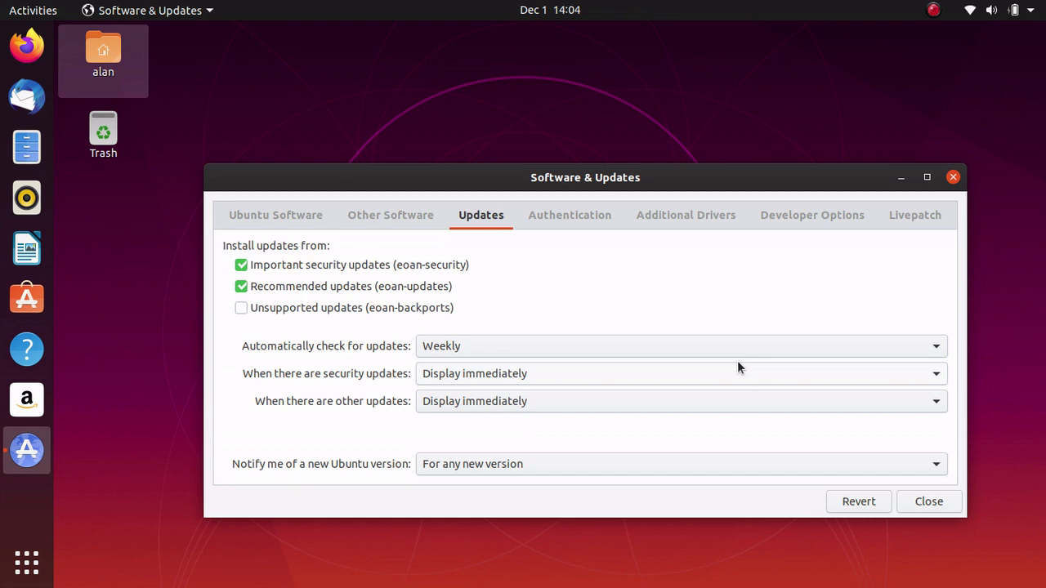
click(665, 402)
click(662, 405)
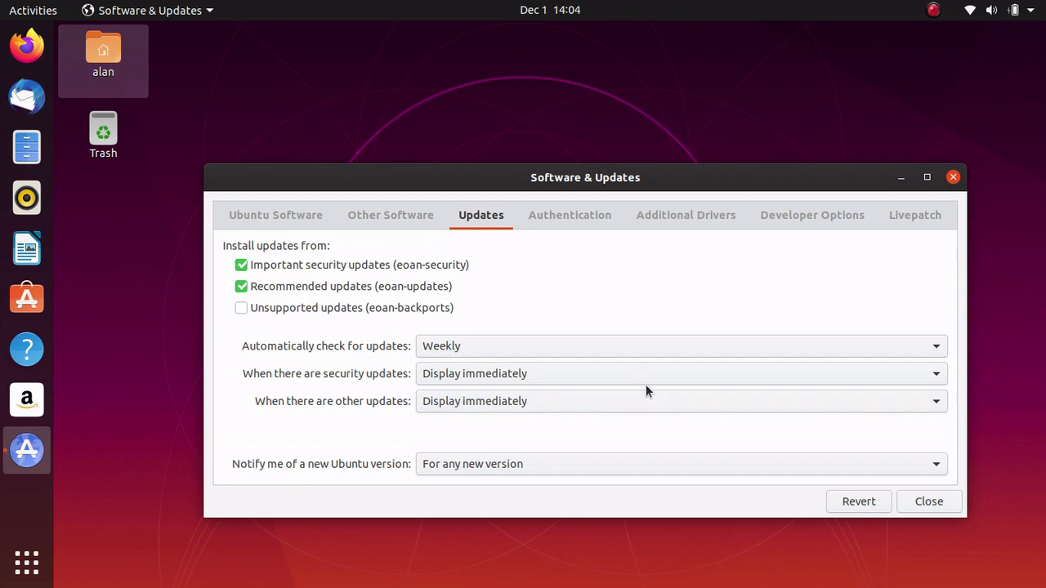
Set the automatic update check to Never, and close Software & Updates with a reload of the available software information.
click(649, 347)
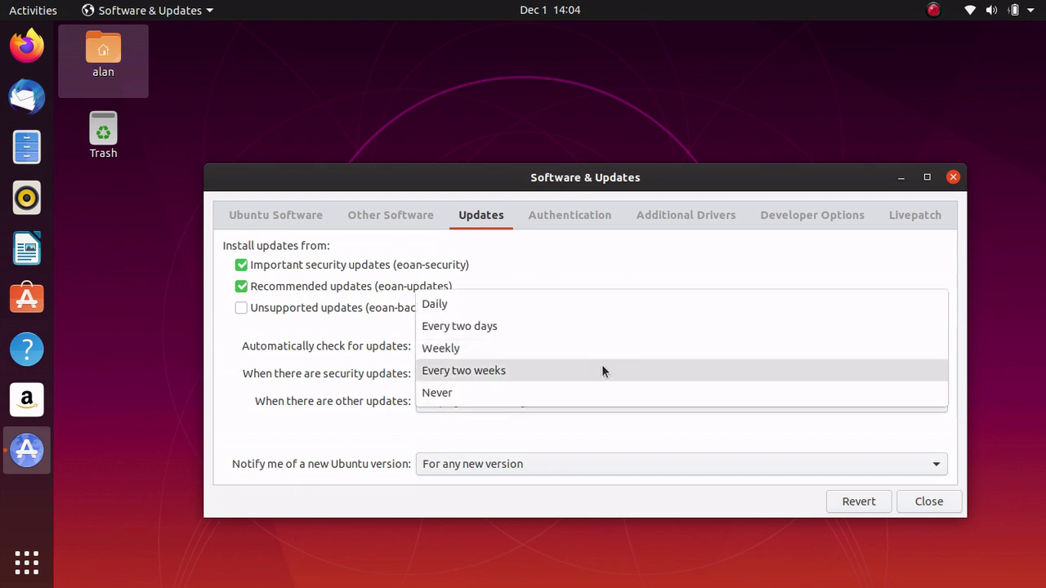
click(600, 393)
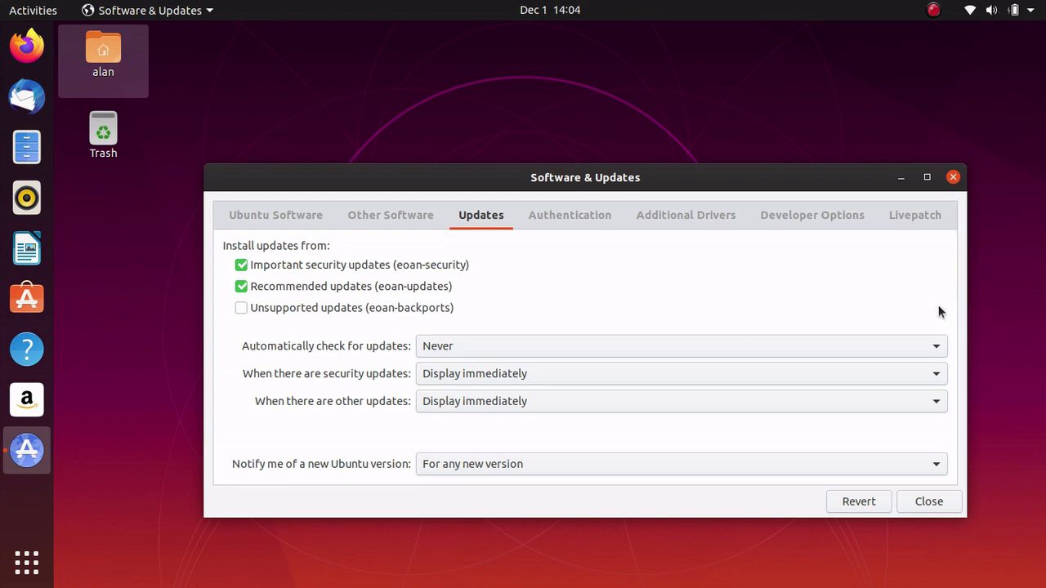
click(631, 340)
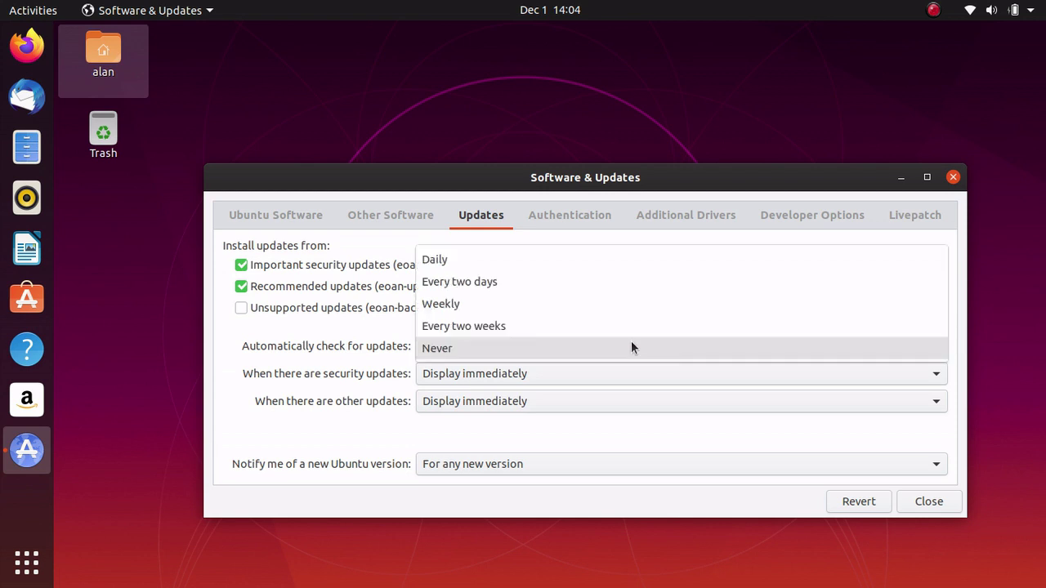
click(622, 307)
click(557, 346)
click(481, 390)
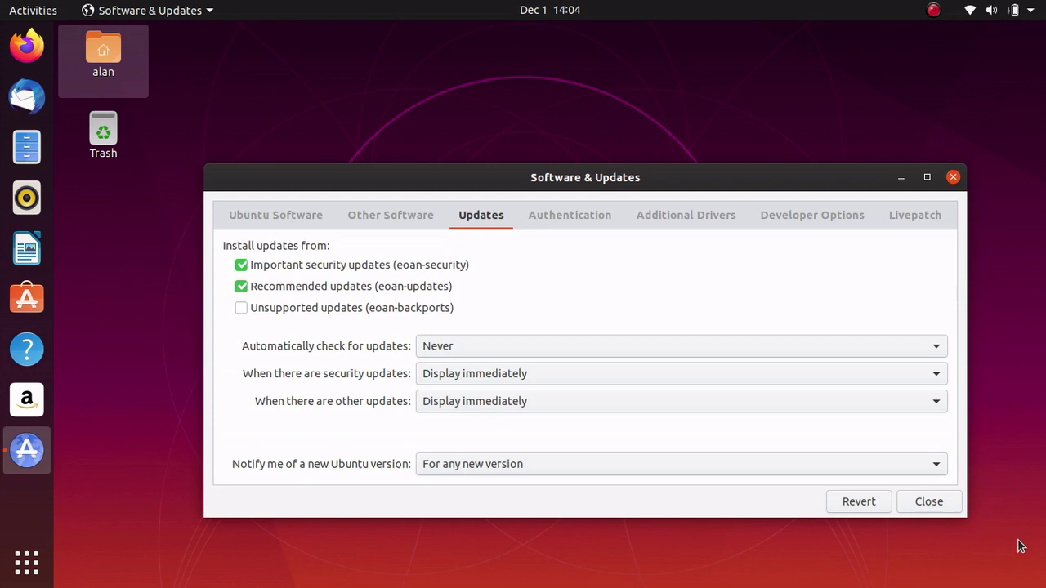
click(928, 502)
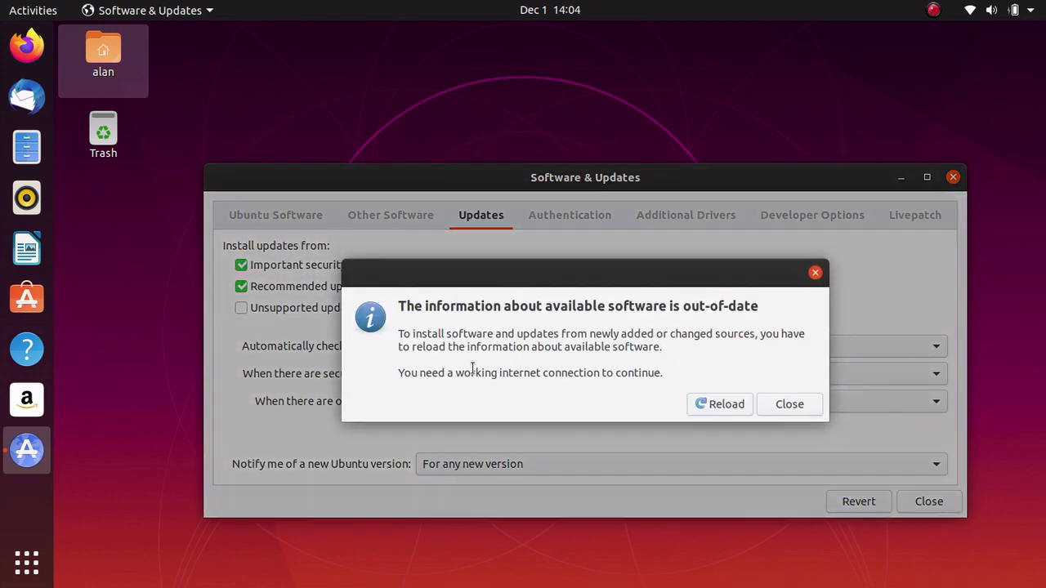
click(722, 409)
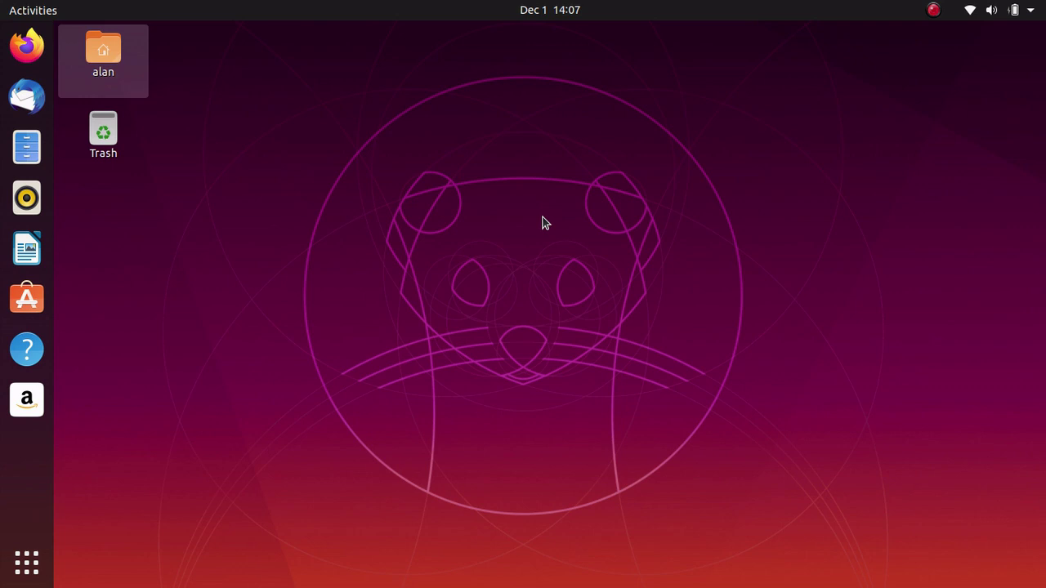
Open a terminal and run "sudo apt purge apport apport-gtk", entering the account password and agreeing to the removal.
key(ctrl+alt+t)
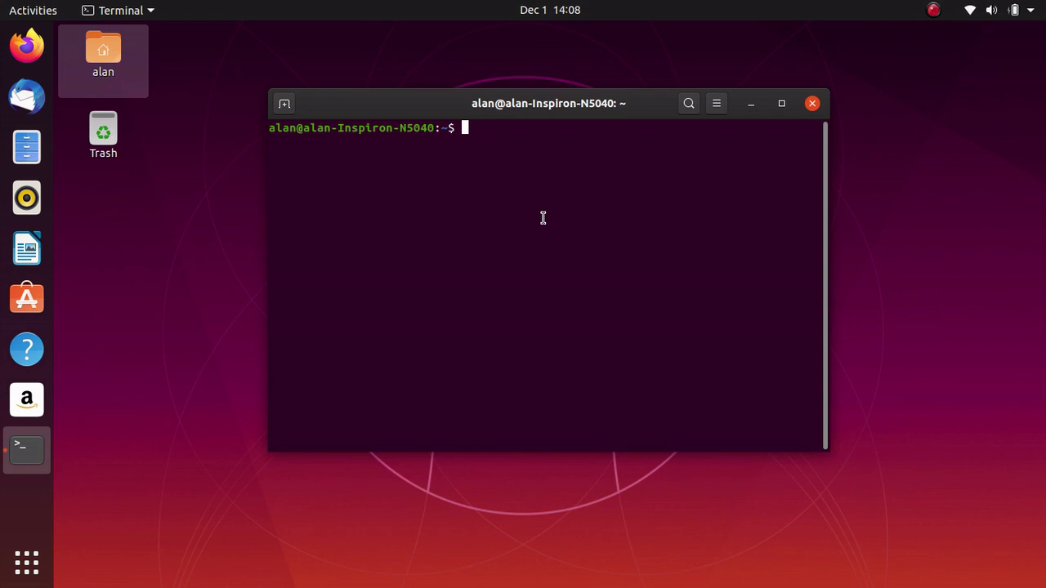
text(sudo apt purge )
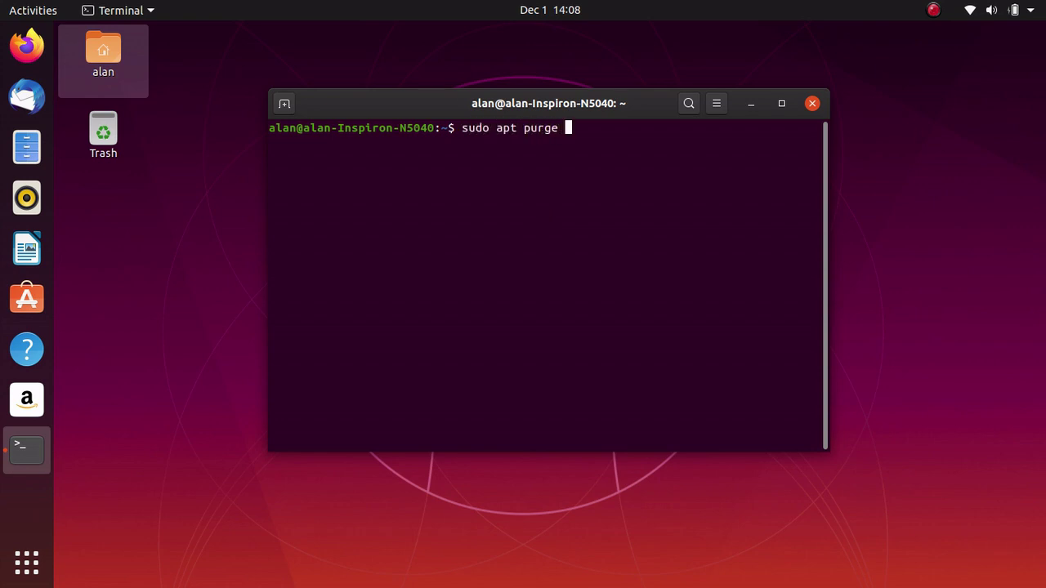
text(apport apport)
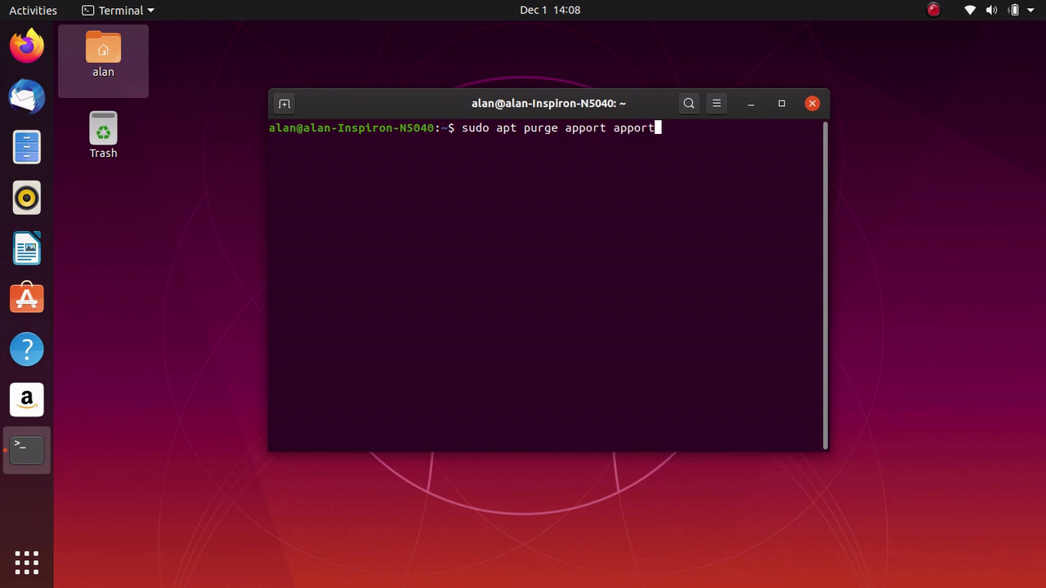
text(-gtk)
key(Return)
key(Return)
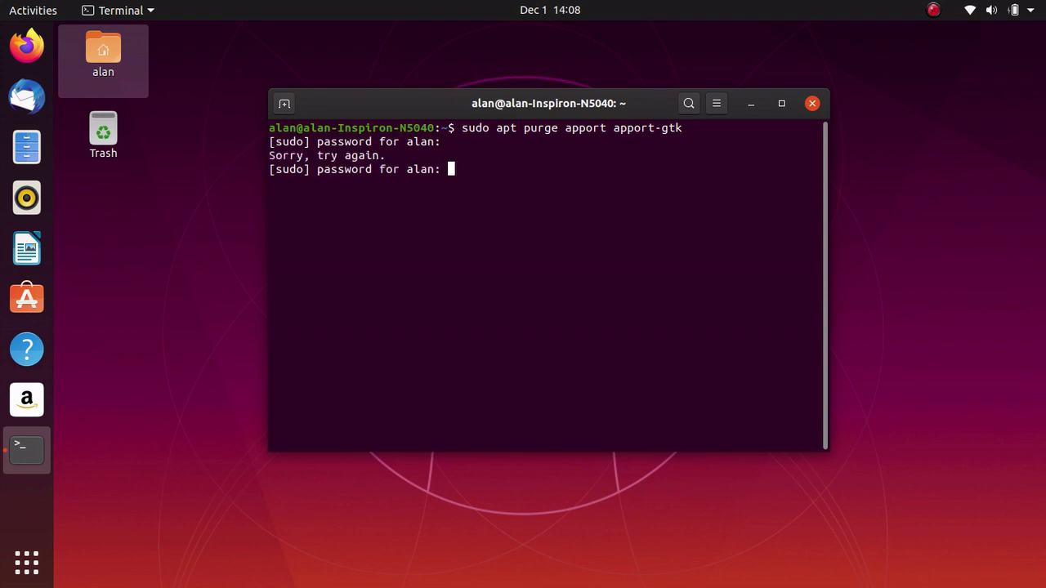
key(Return)
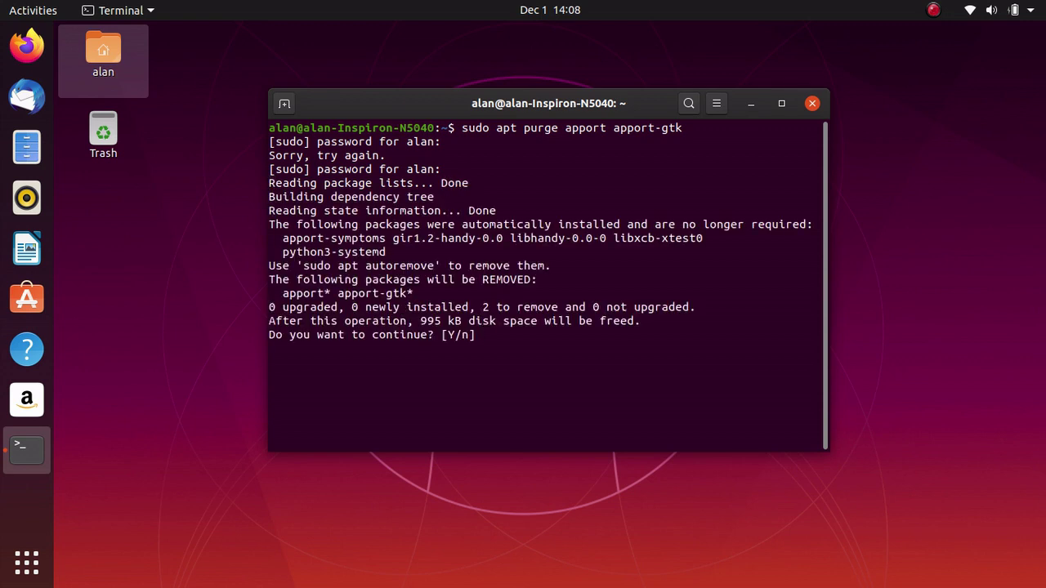
text(y)
key(Return)
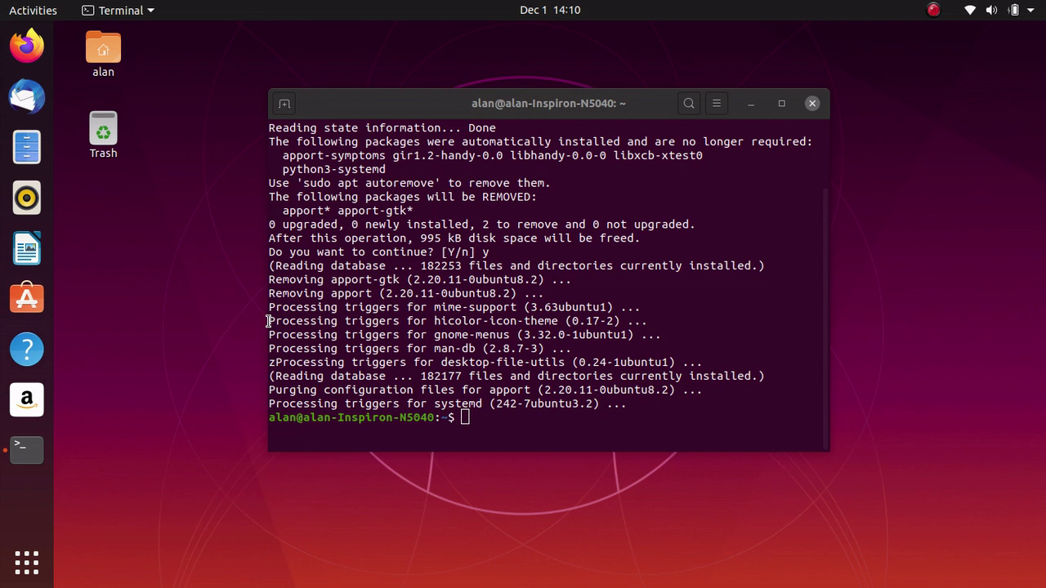
Install the ubuntu-restricted-addons package with apt and agree to continue.
click(622, 283)
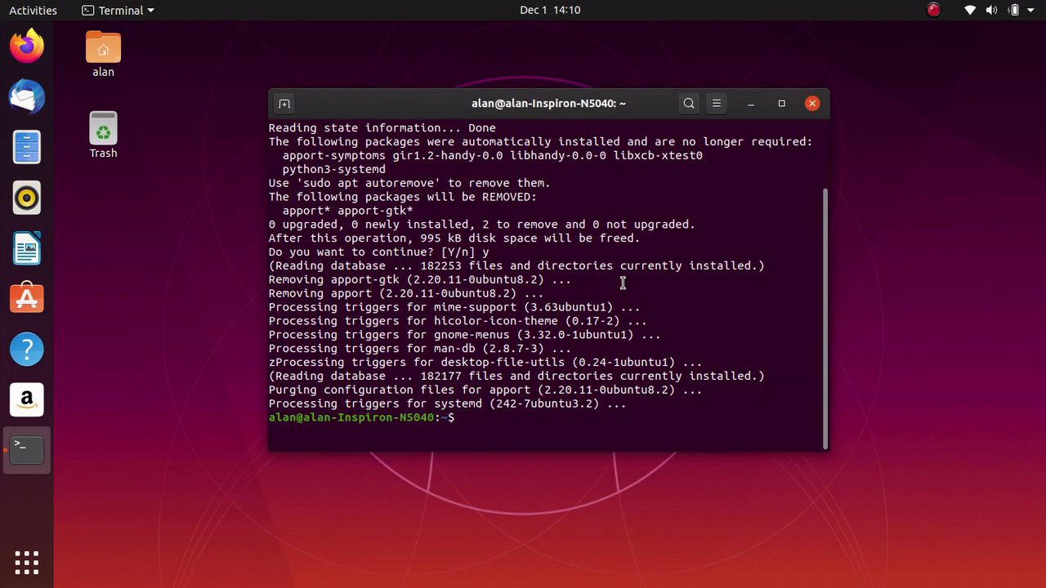
text(sudo apt install )
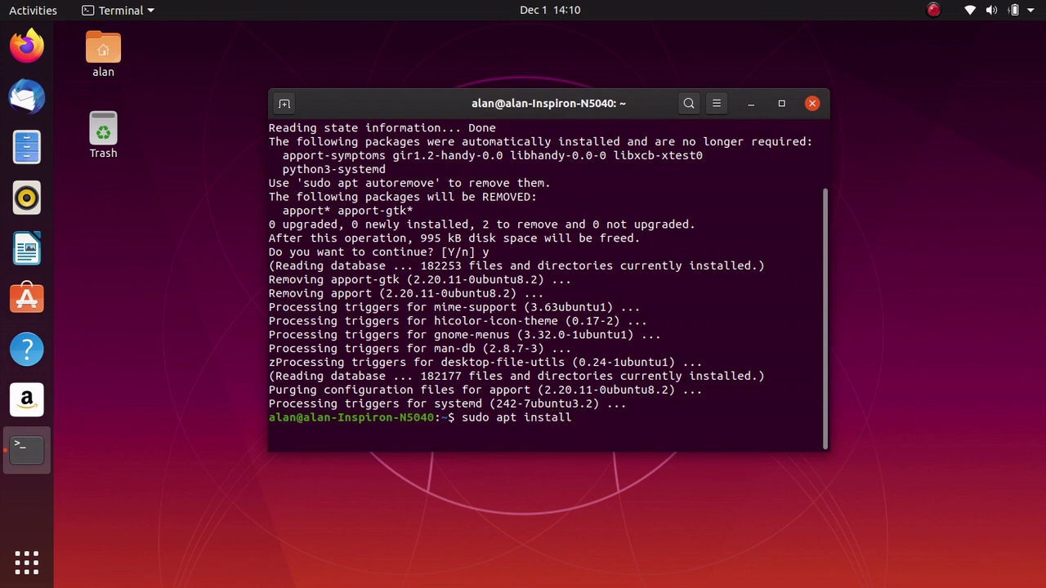
text(ubuntu-restricted-addon)
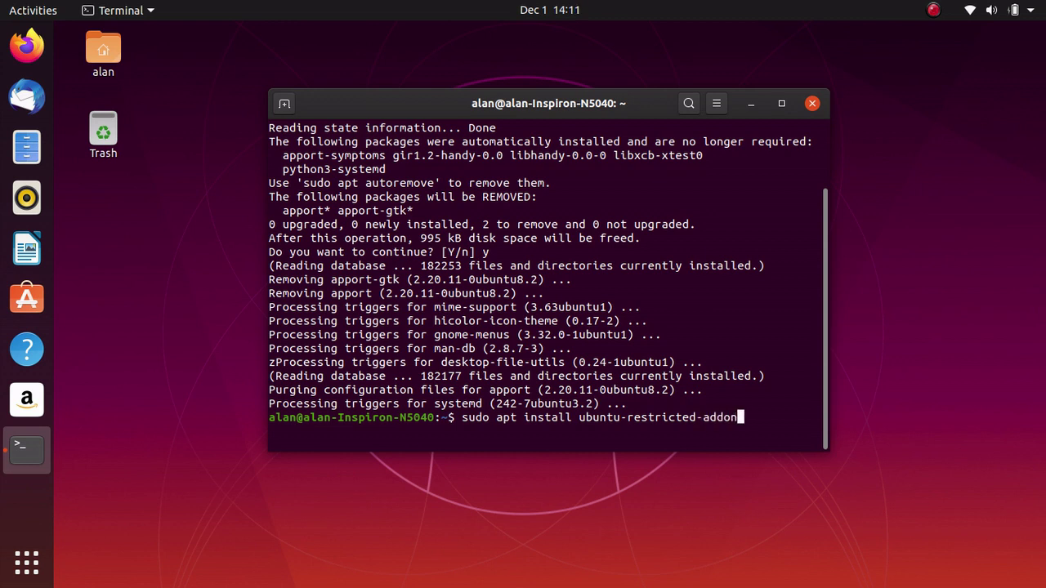
text(s)
key(Return)
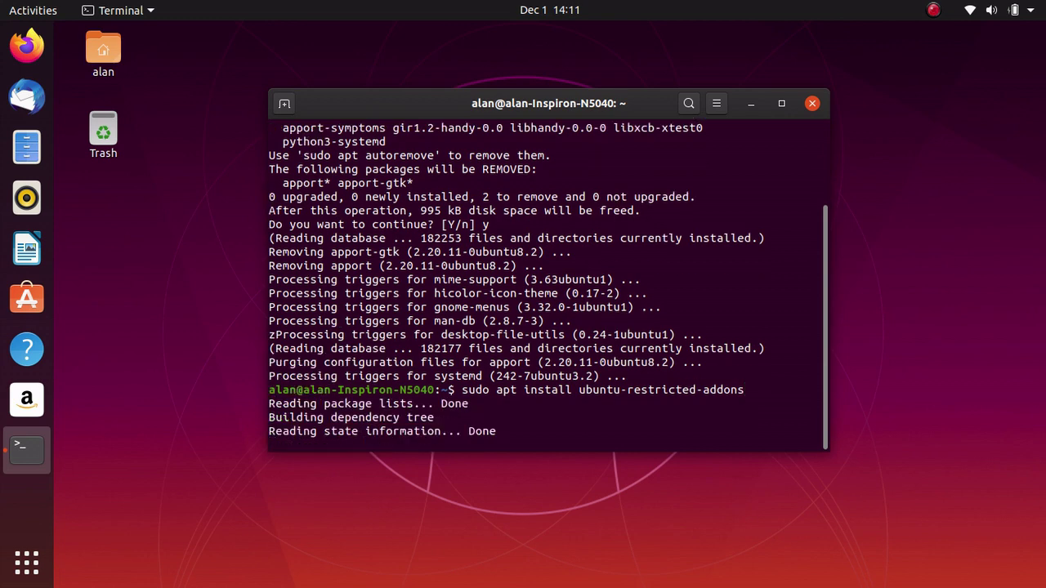
text(y)
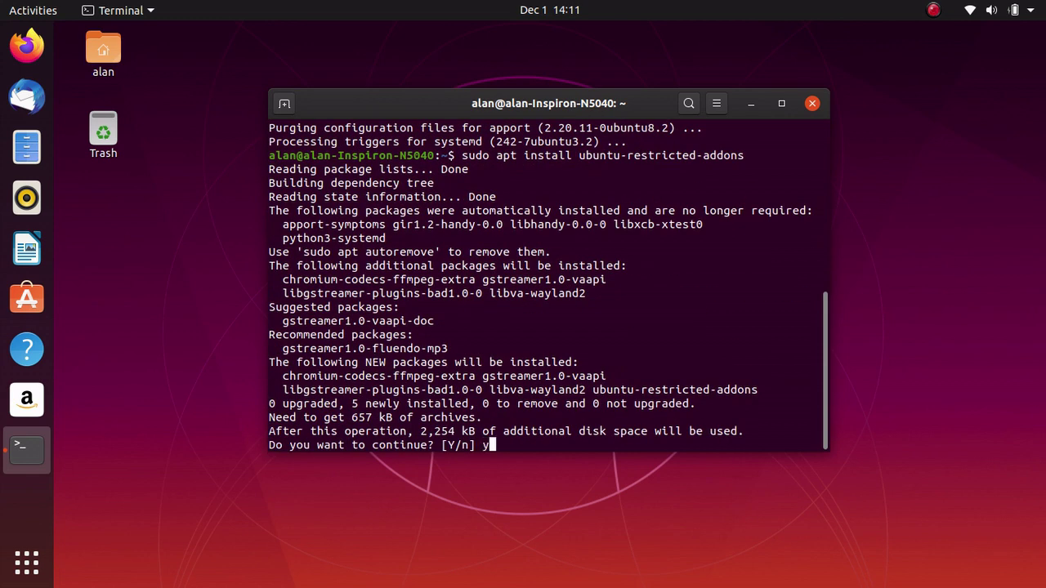
key(Return)
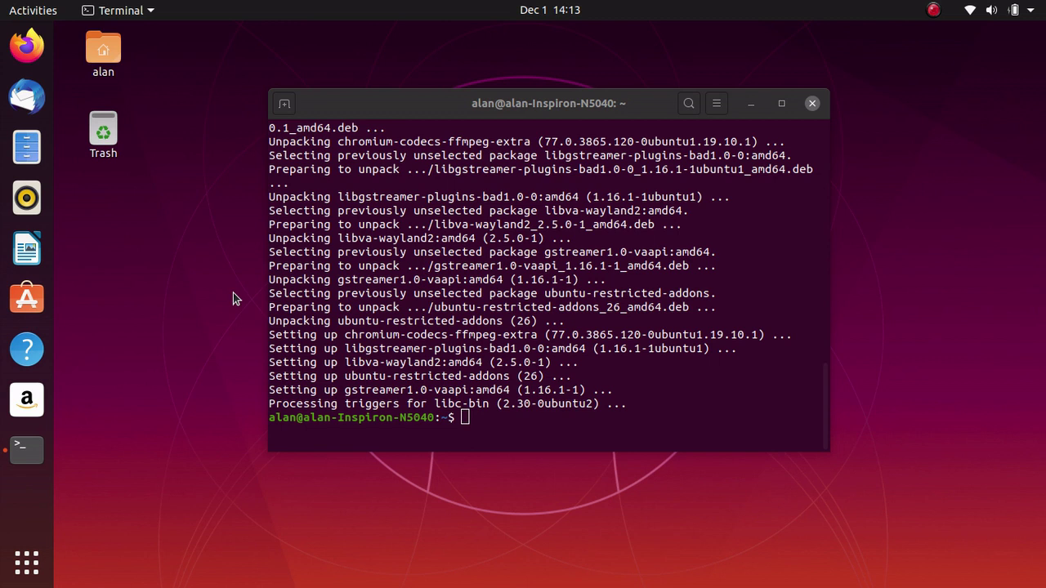
Run "sudo apt install gnome-tweak-tool" and agree to the installation.
click(427, 323)
text(sud)
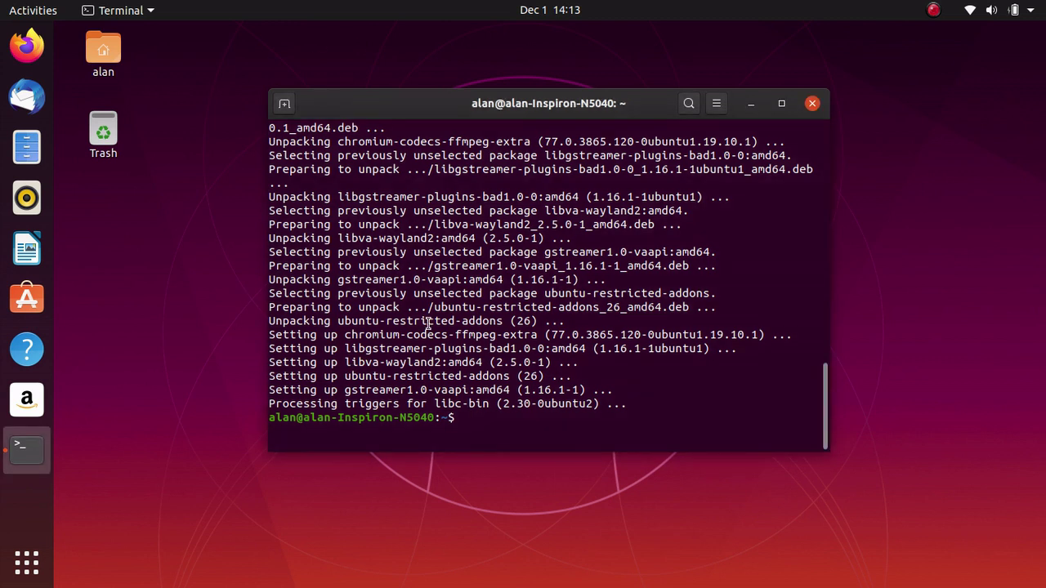
text(o apt inst)
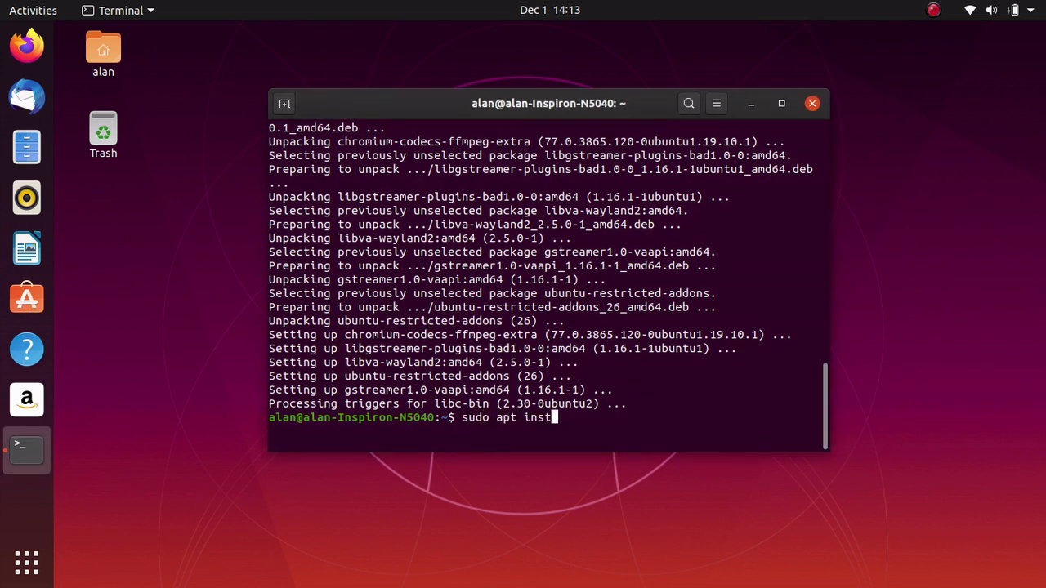
text(all gnome-tw)
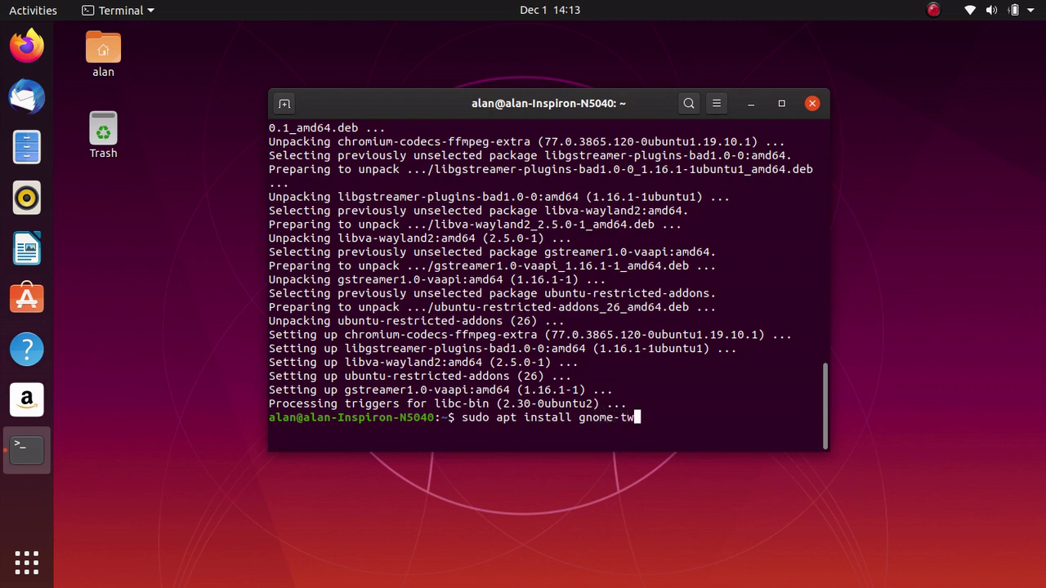
text(eaka-toolk)
key(BackSpace)
key(BackSpace)
key(BackSpace)
key(BackSpace)
key(BackSpace)
key(BackSpace)
key(BackSpace)
key(BackSpace)
key(BackSpace)
text(eak-tool)
key(Return)
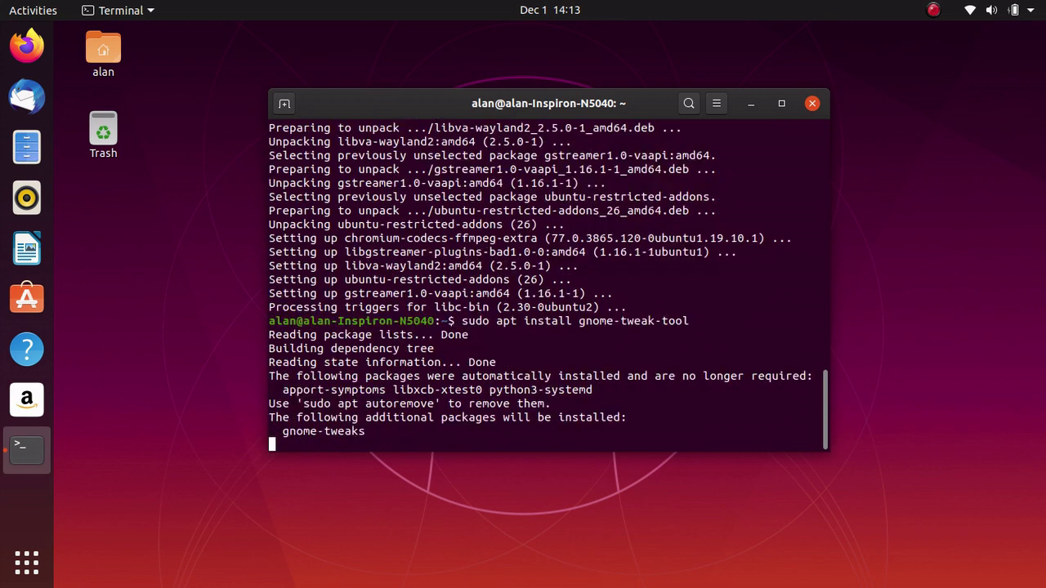
text(y)
key(Return)
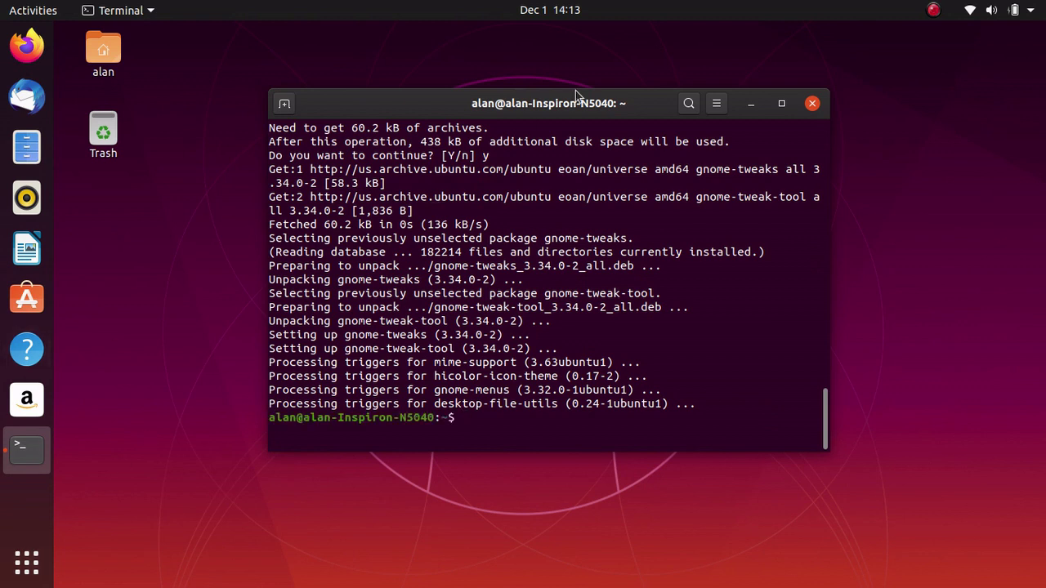
Close the terminal and open Tweaks from the second page of installed applications.
click(813, 104)
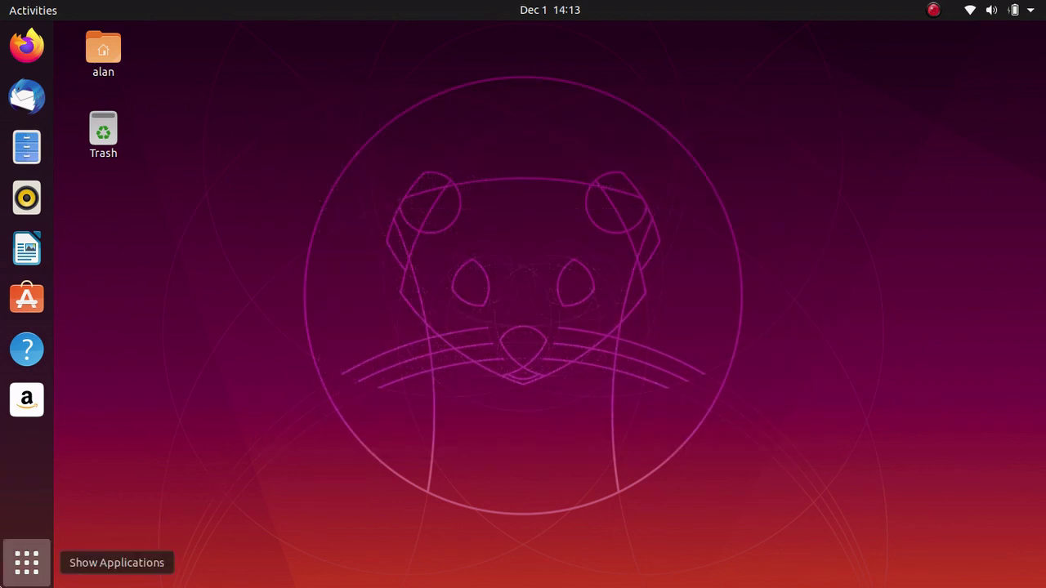
click(26, 562)
scroll(315, 285, down, 1)
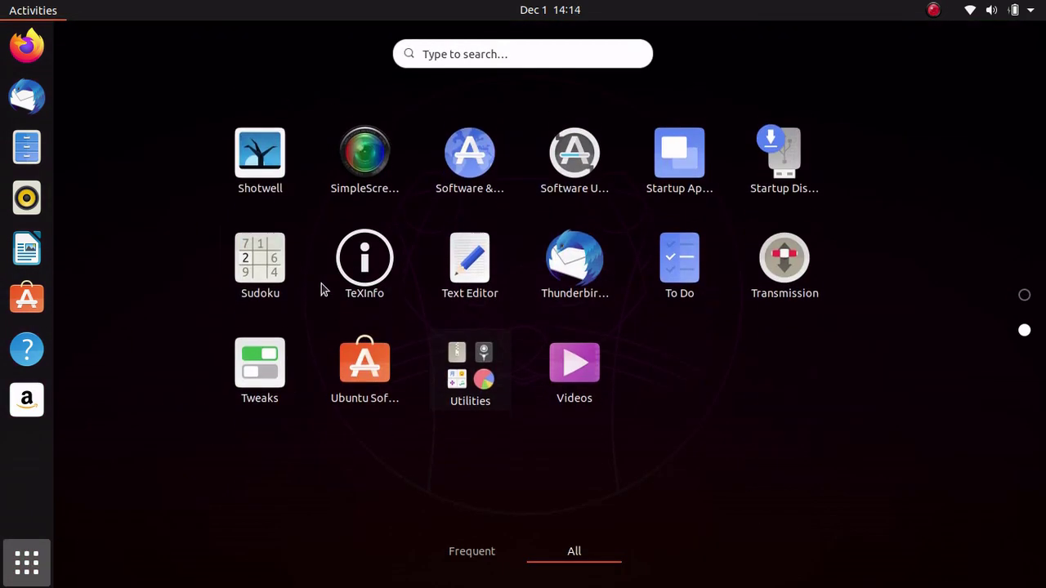
scroll(441, 286, up, 1)
scroll(470, 294, down, 1)
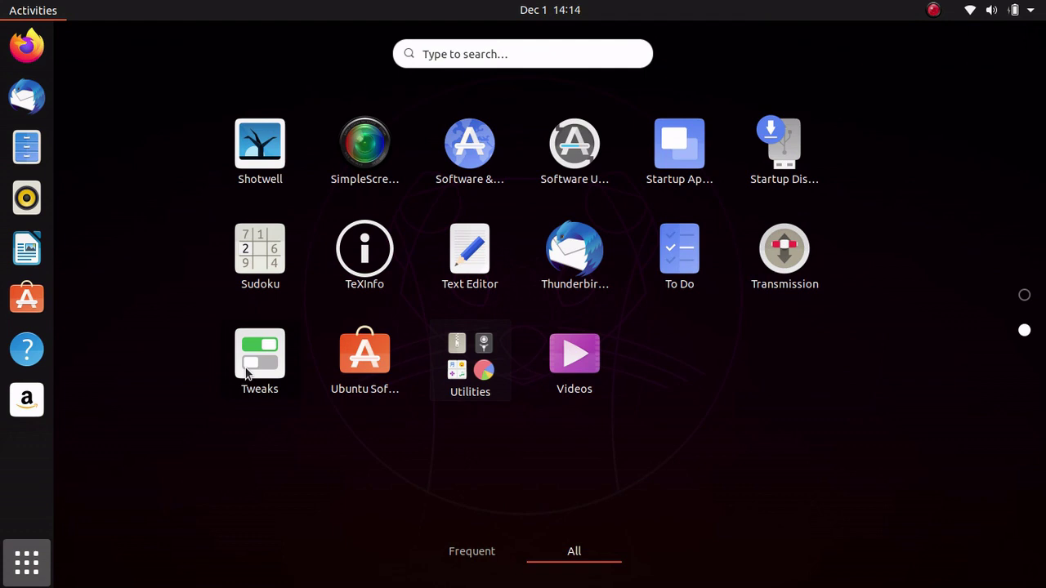
click(260, 359)
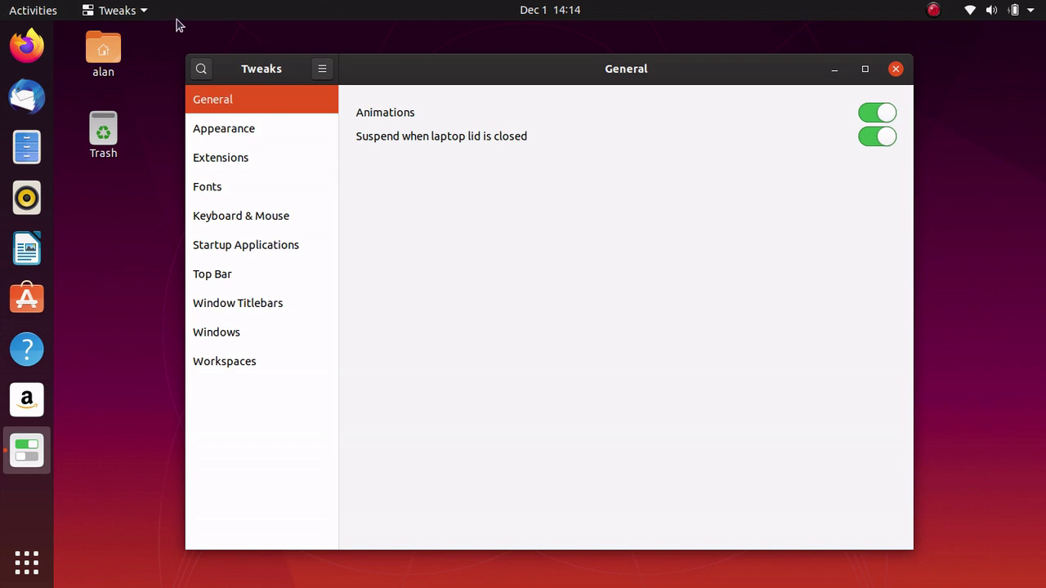
In the Desktop icons extension settings, turn off showing both the personal folder and the trash icon on the desktop.
click(205, 166)
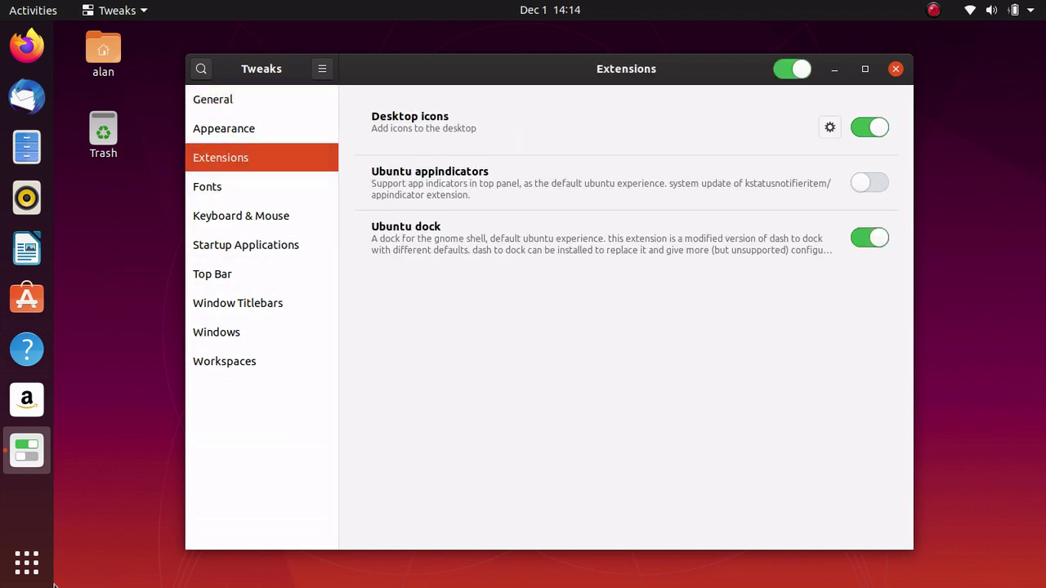
click(830, 127)
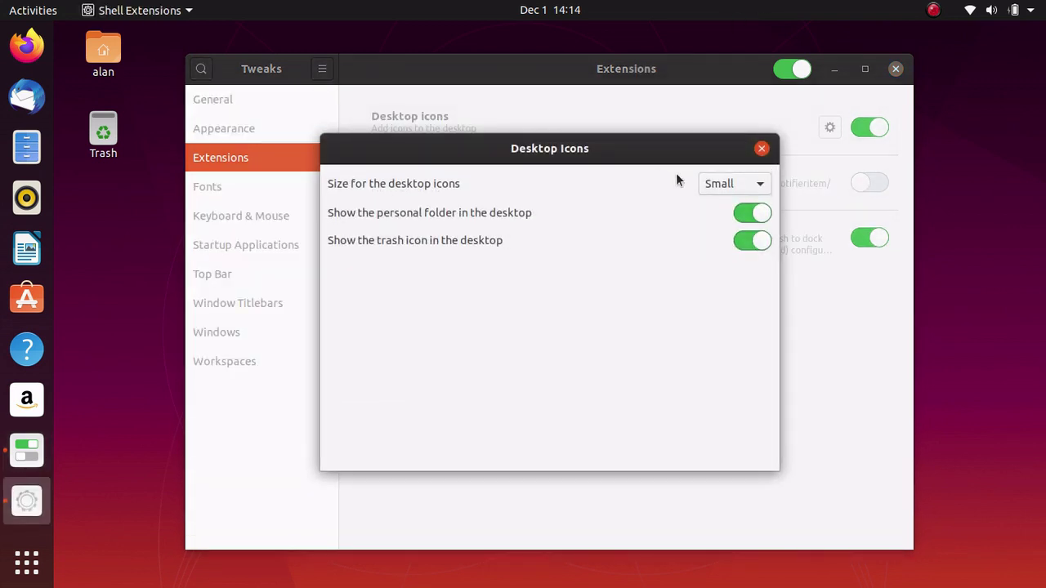
click(755, 213)
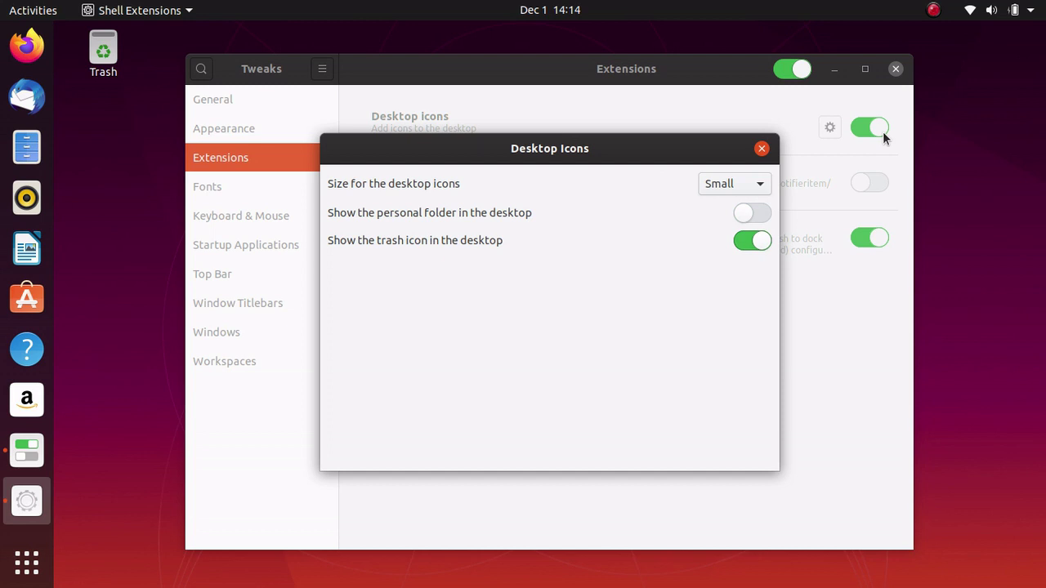
click(755, 241)
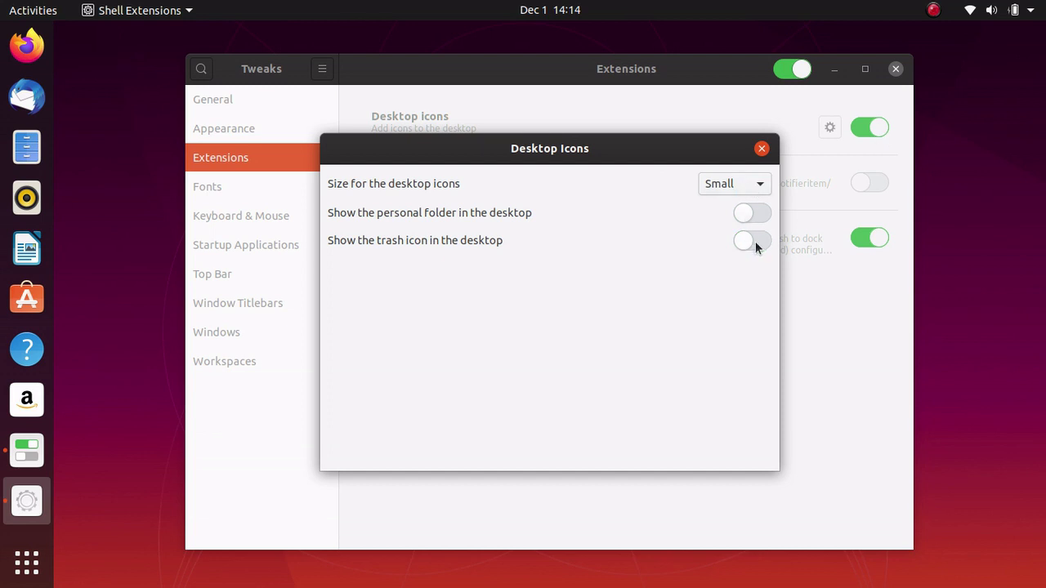
click(760, 148)
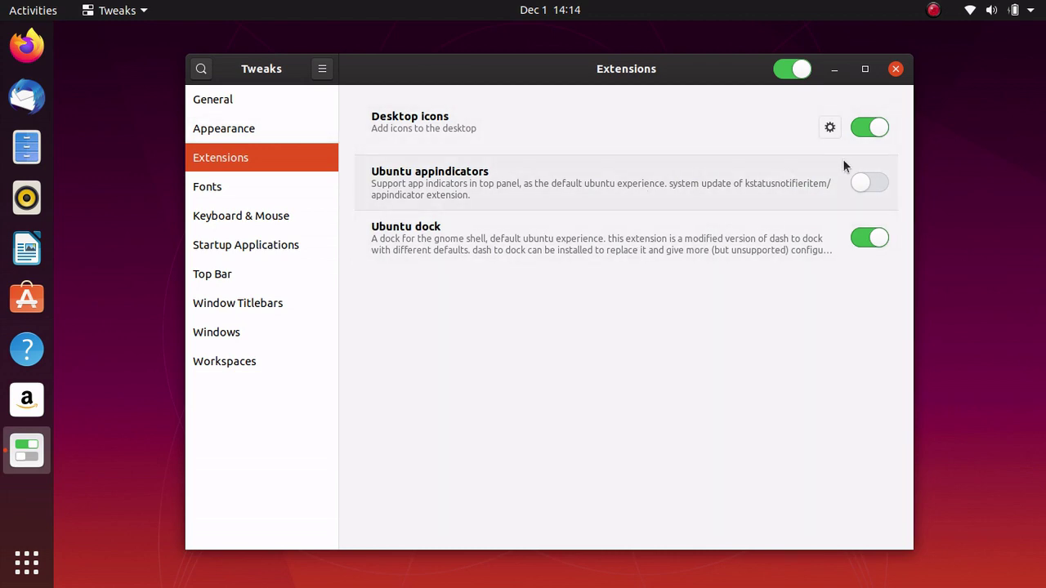
Try to enable the Ubuntu appindicators extension and close its software page.
click(874, 186)
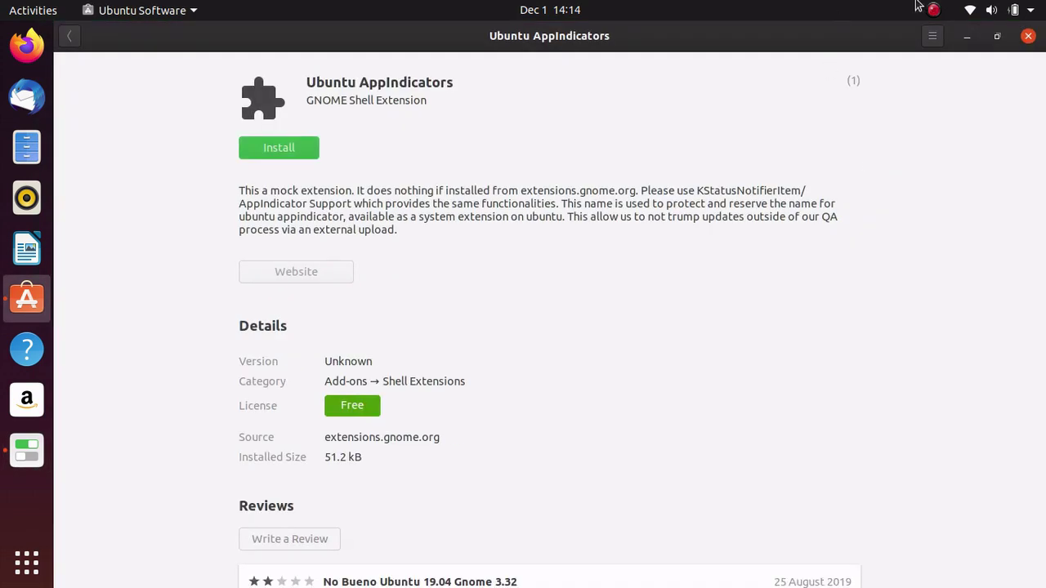
click(1028, 35)
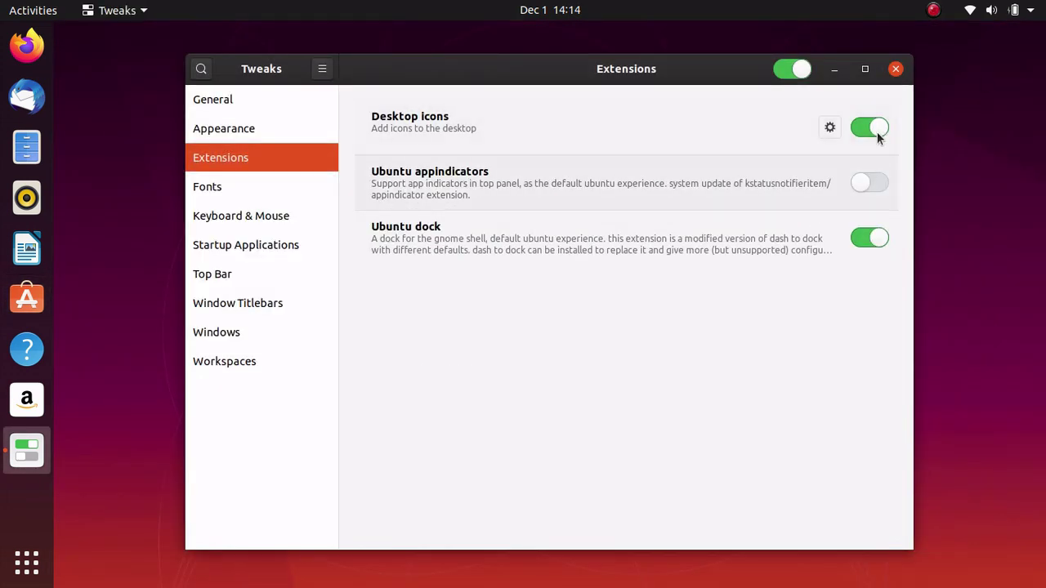
Look through the Keyboard & Mouse, Fonts, Top Bar, Workspaces and Windows pages in Tweaks.
click(243, 225)
click(214, 187)
click(257, 274)
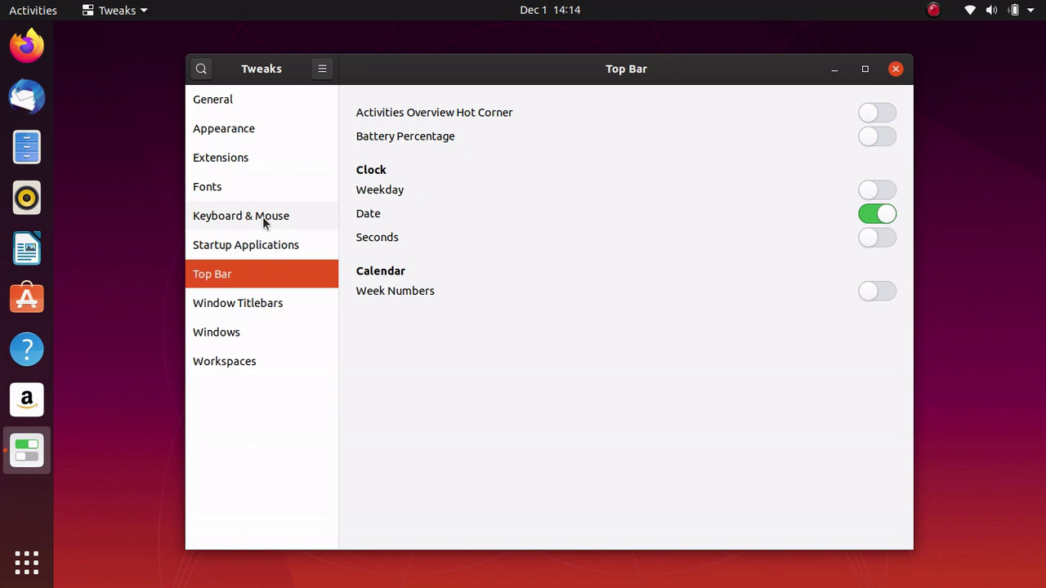
click(262, 216)
click(265, 361)
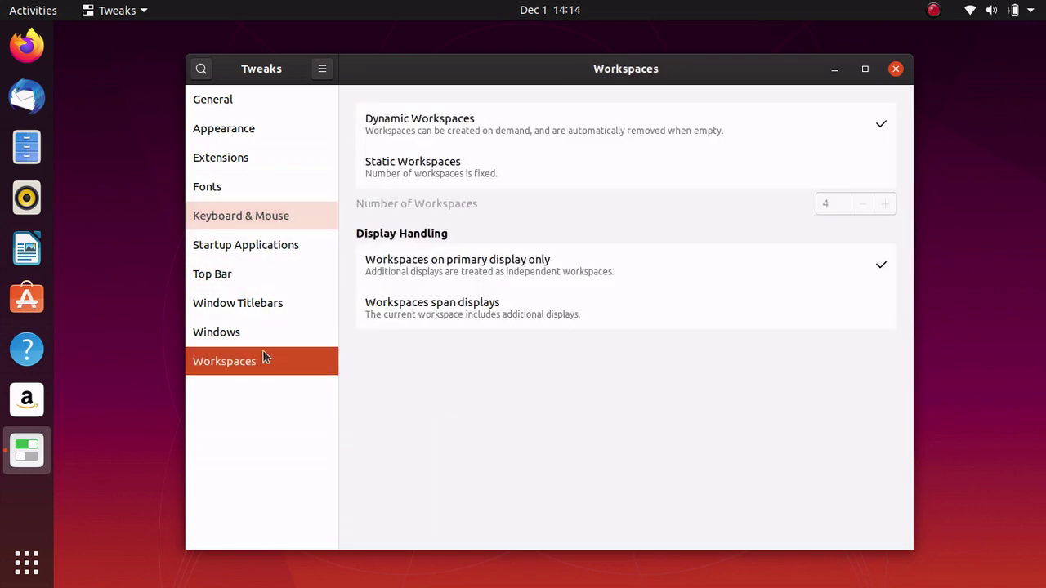
click(302, 329)
click(289, 275)
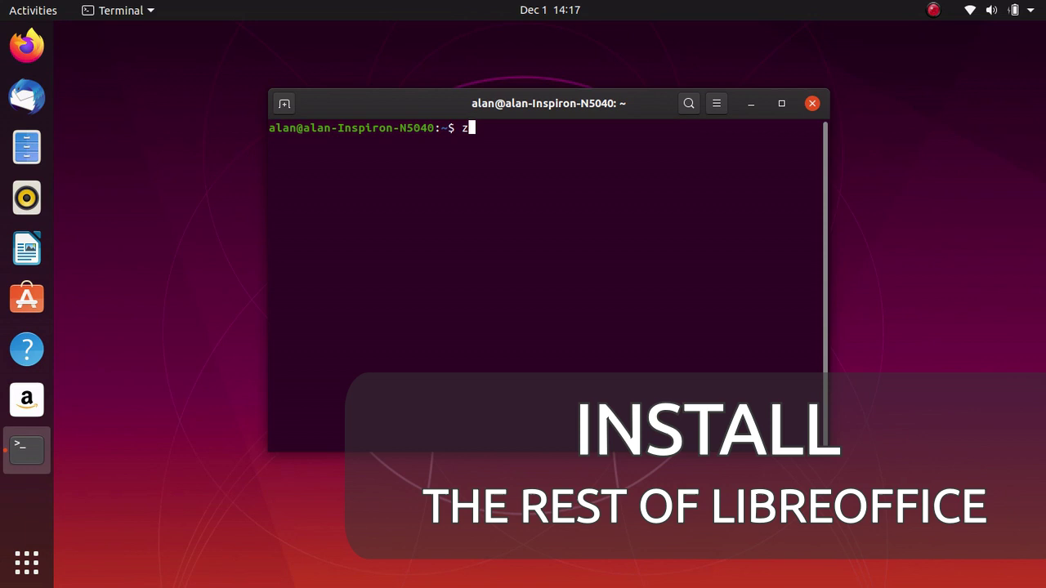
Run "sudo apt install libreoffice" in a terminal and agree to continue with the installation.
key(BackSpace)
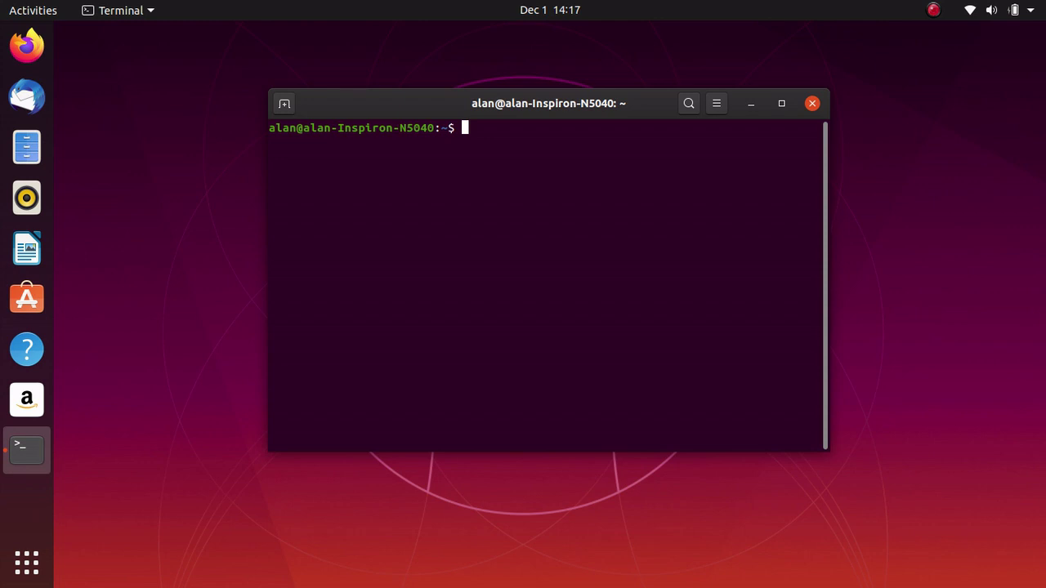
text(sudo apt install )
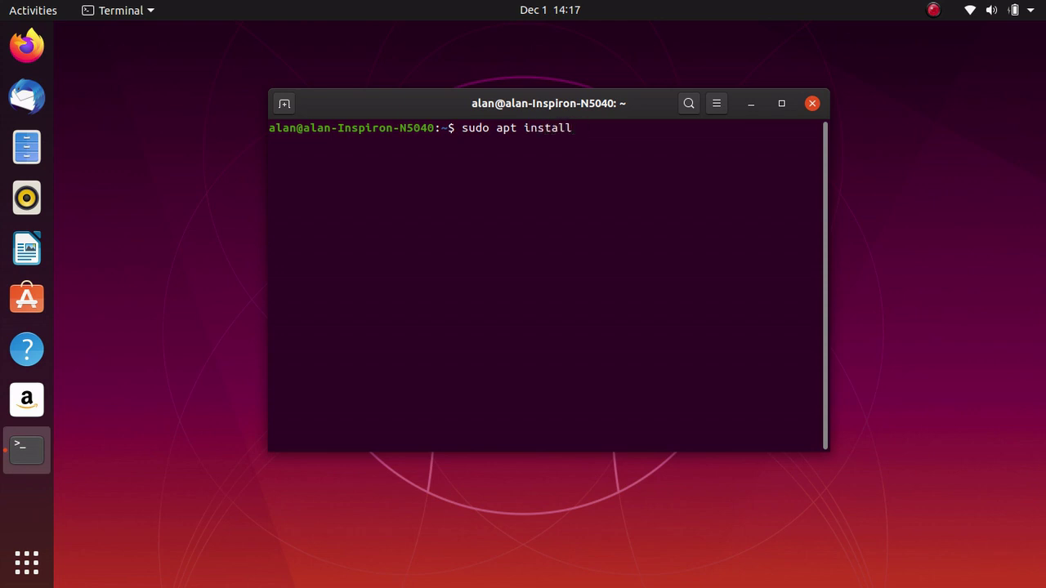
text(libreoffice)
key(Return)
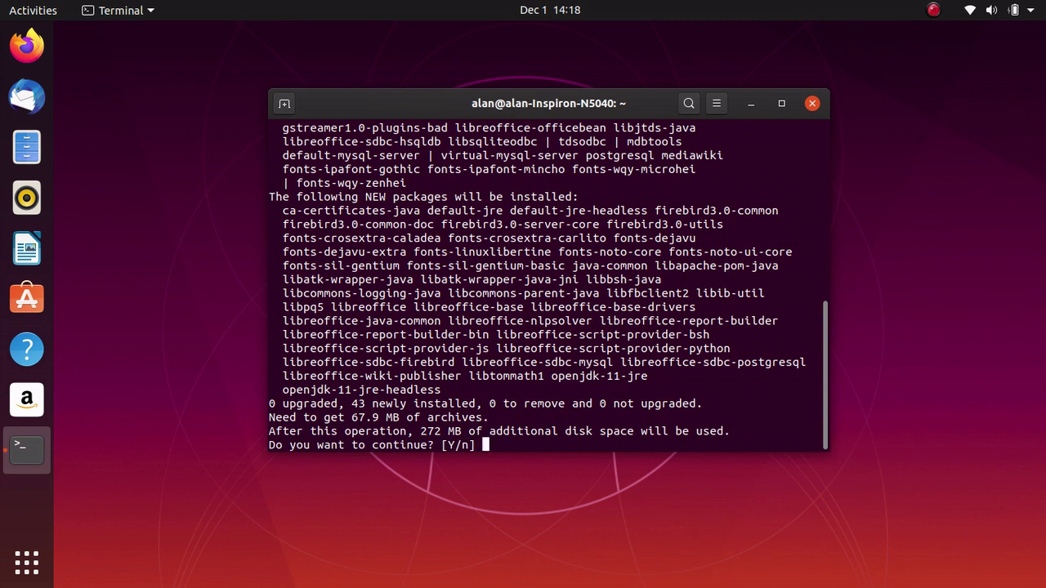
text(y)
key(Return)
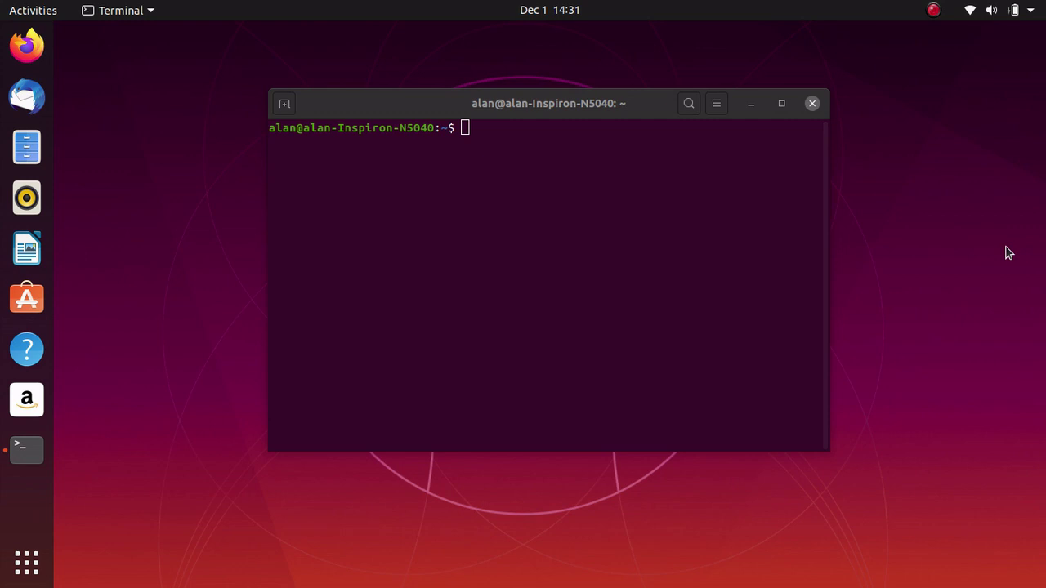
Query the current swappiness in the terminal with "sysctl vm.swappiness".
click(484, 179)
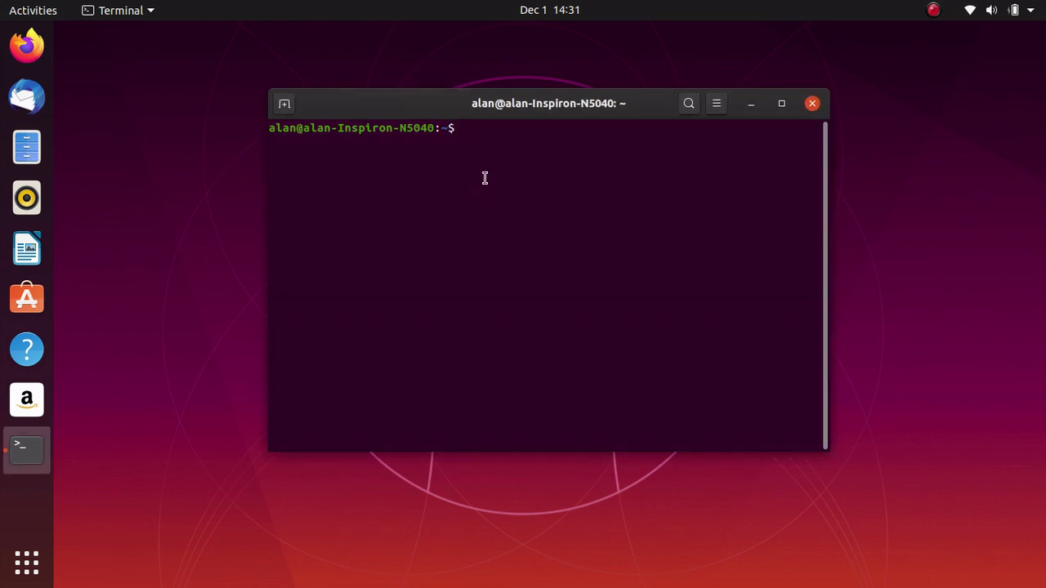
text(suys)
key(BackSpace)
key(BackSpace)
key(BackSpace)
text(ys)
key(BackSpace)
key(BackSpace)
text(ysctl vm.w)
key(BackSpace)
text(swappiness)
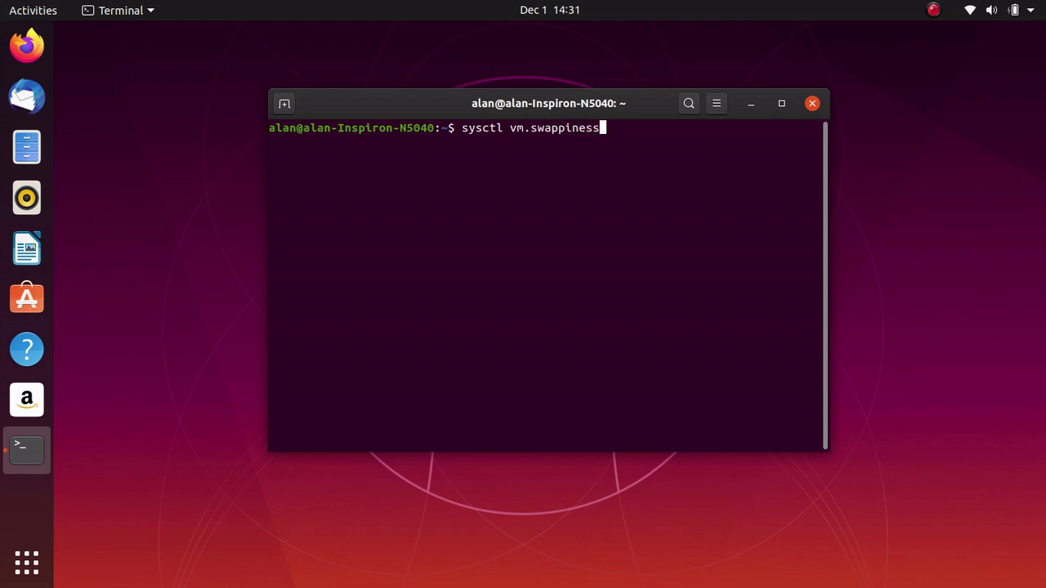
key(Return)
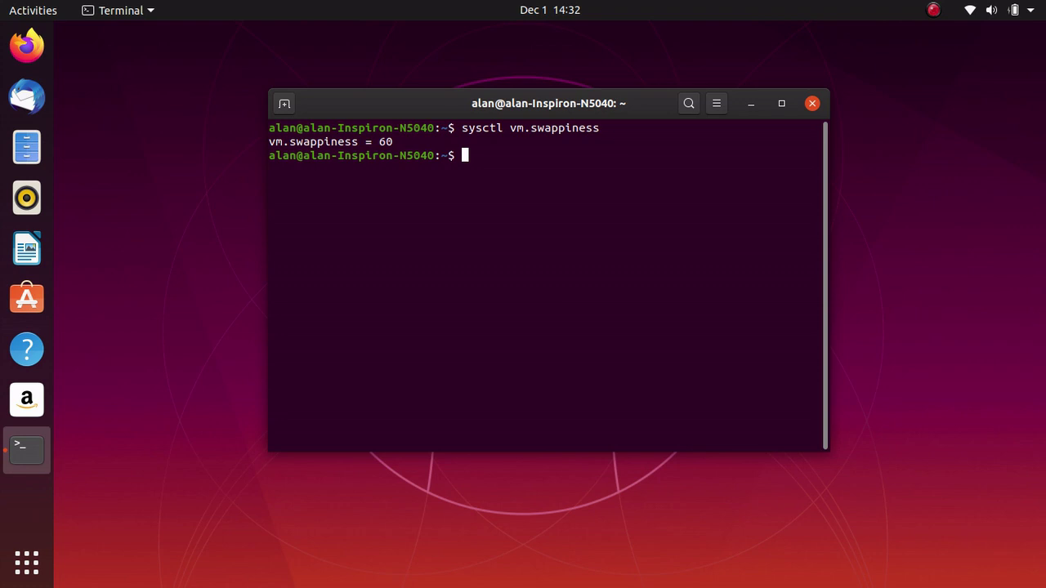
Open /etc/sysctl.conf in nano with root privileges.
text(sud)
key(BackSpace)
key(BackSpace)
key(BackSpace)
text(sudo nano)
text(/etc)
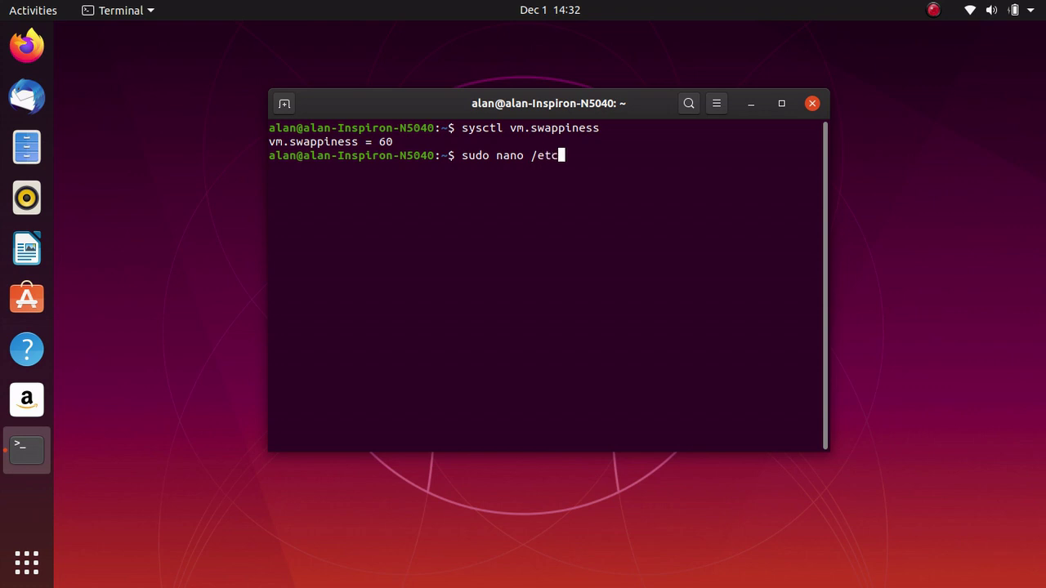
text(/sysctl.conf)
key(Return)
Add the line "vm.swappiness=10" at the end of /etc/sysctl.conf, save the file and exit nano.
key(Down)
key(Down)
key(Down)
key(Down)
key(Down)
key(Down)
key(Down)
key(Down)
key(Down)
key(Down)
key(Down)
key(Down)
key(Down)
key(Down)
key(Down)
key(Down)
key(Down)
key(Down)
key(Down)
key(Down)
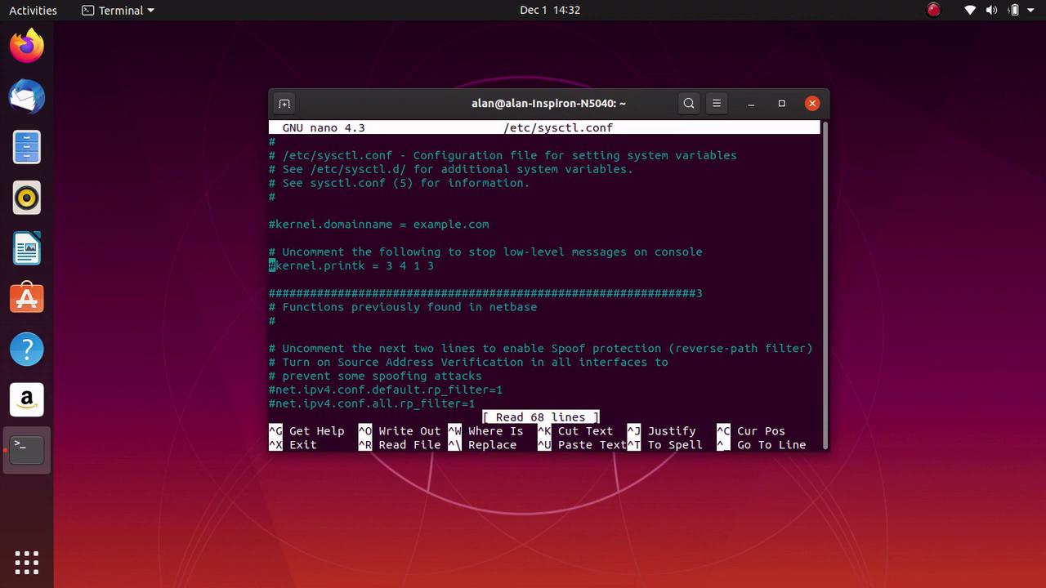
key(Down)
key(Down)
key(Down)
key(Down)
key(Down)
key(Down)
key(Down)
key(Down)
key(Down)
key(Down)
key(Down)
key(Down)
key(Down)
key(Down)
key(Down)
key(Down)
key(Down)
key(Down)
key(Down)
key(Down)
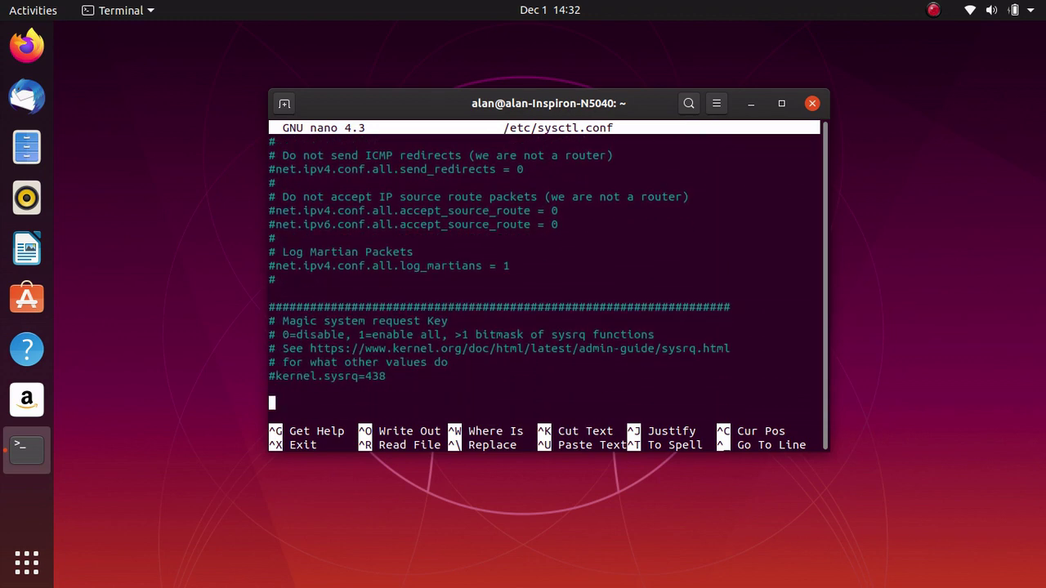
text(vm.sw)
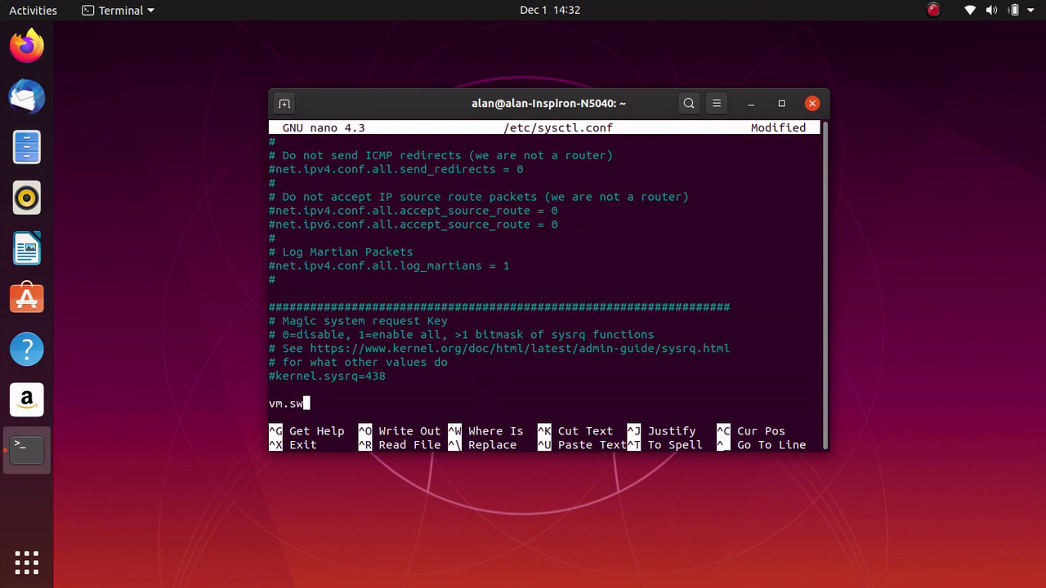
text(appiness)
key(BackSpace)
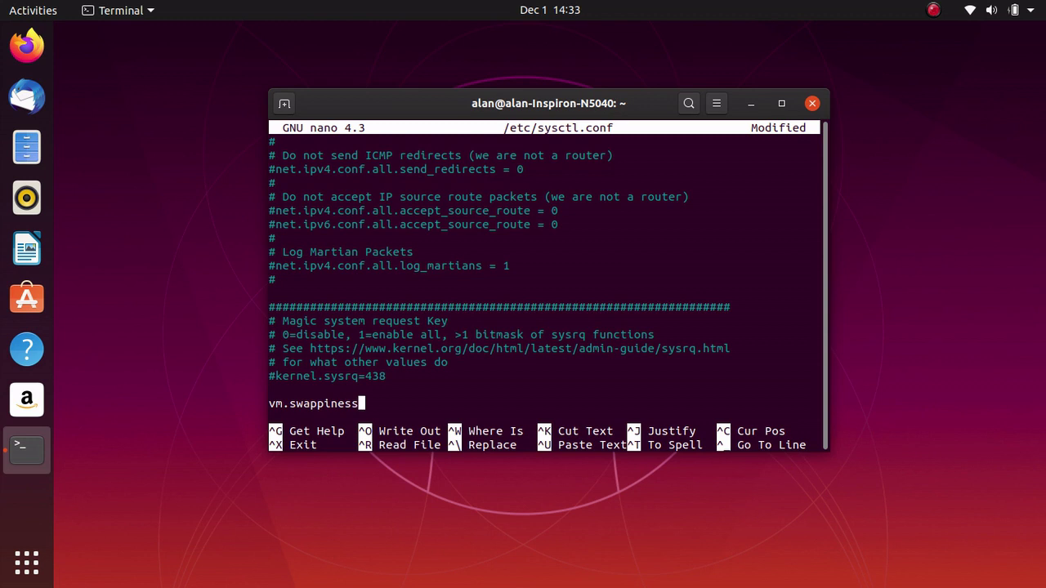
text(=10)
key(ctrl+x)
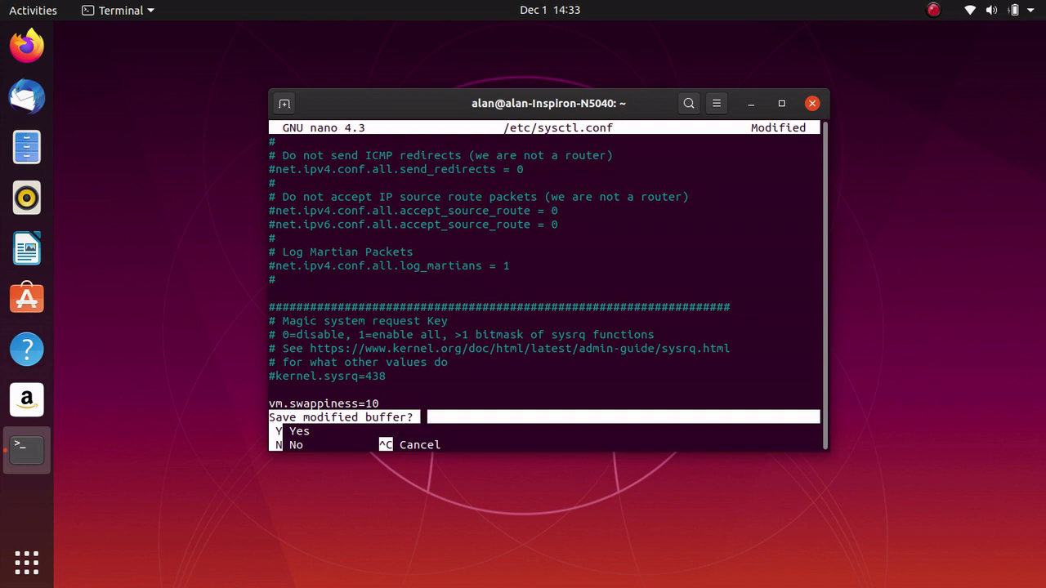
key(y)
key(Return)
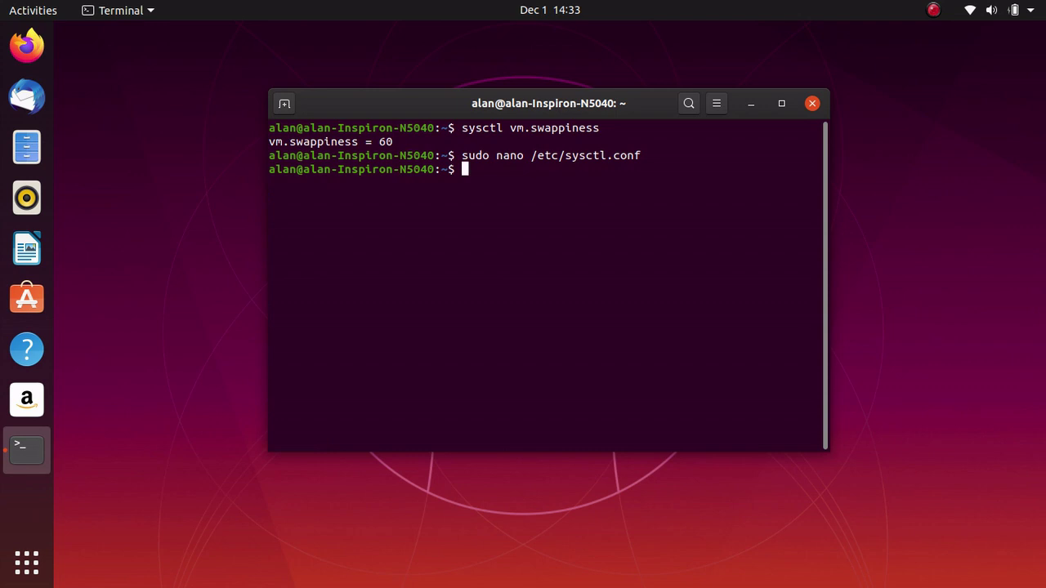
Rerun "sysctl vm.swappiness" to check whether the edited value is in effect.
key(Up)
key(Up)
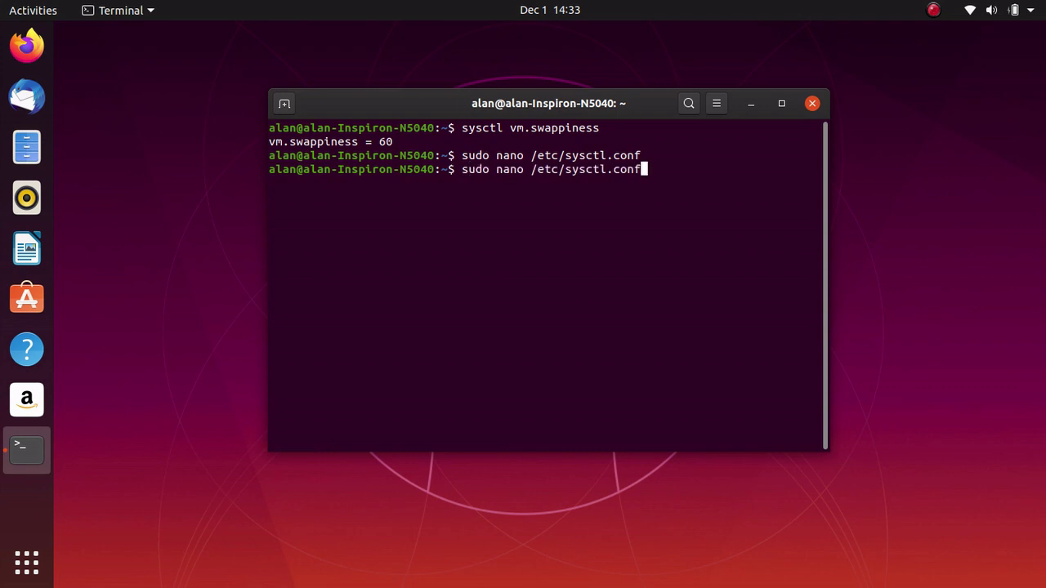
key(Return)
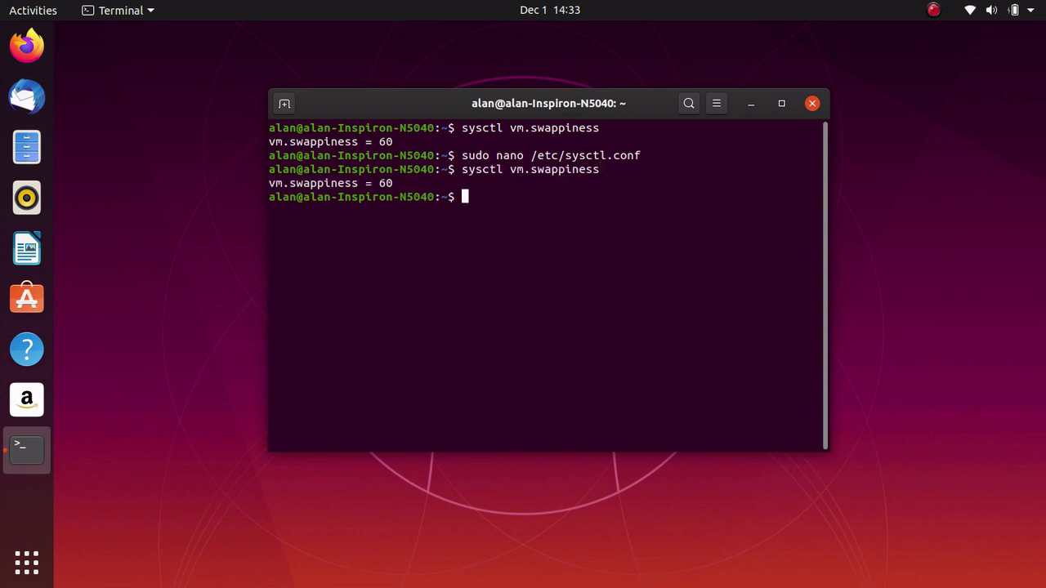
Run "sudo sysctl vm.swappiness=10" to apply the value immediately and query the swappiness again.
text(sudo sysctl vm.s)
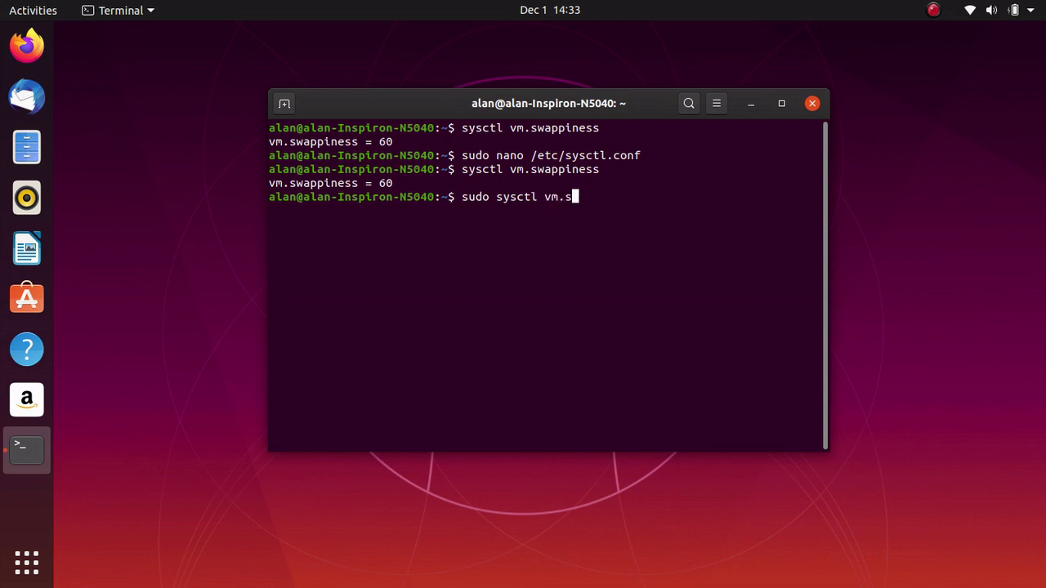
text(wappiness=10)
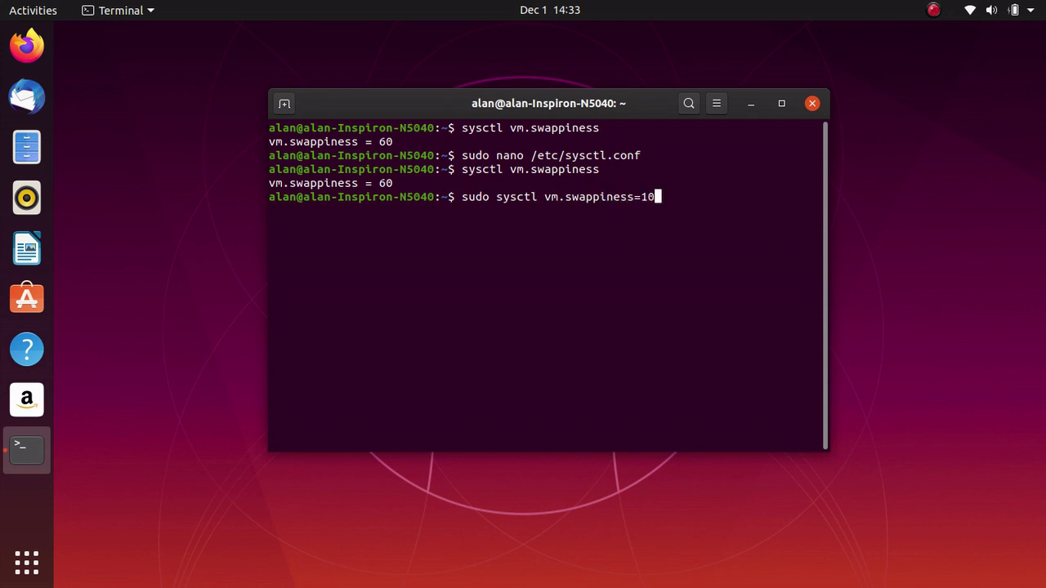
key(Return)
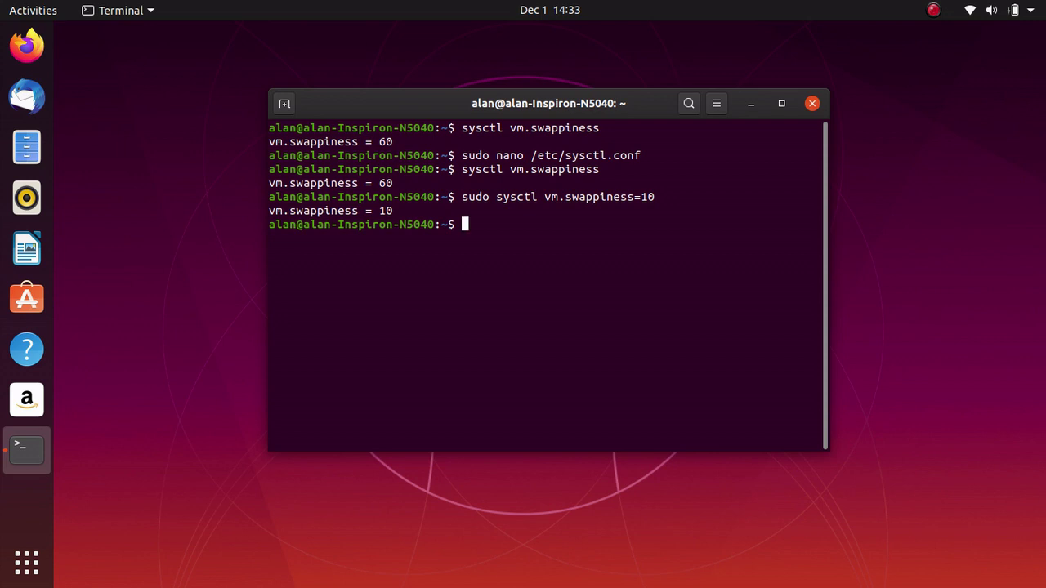
key(Up)
key(Up)
key(Return)
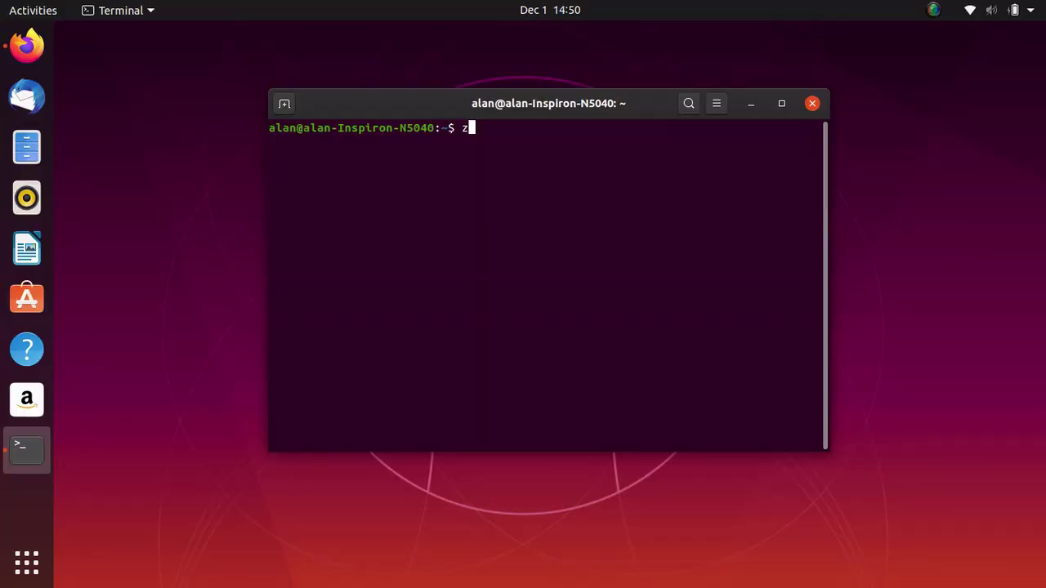
Clear the terminal and check the firewall with "sudo ufw status verbose", entering the account password.
text(z)
key(BackSpace)
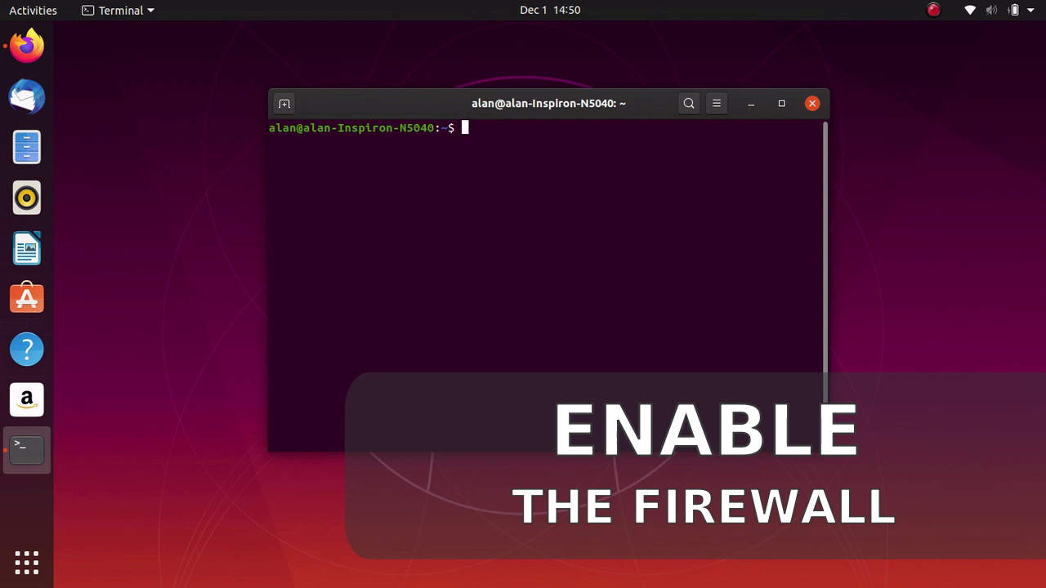
text(clear)
key(Return)
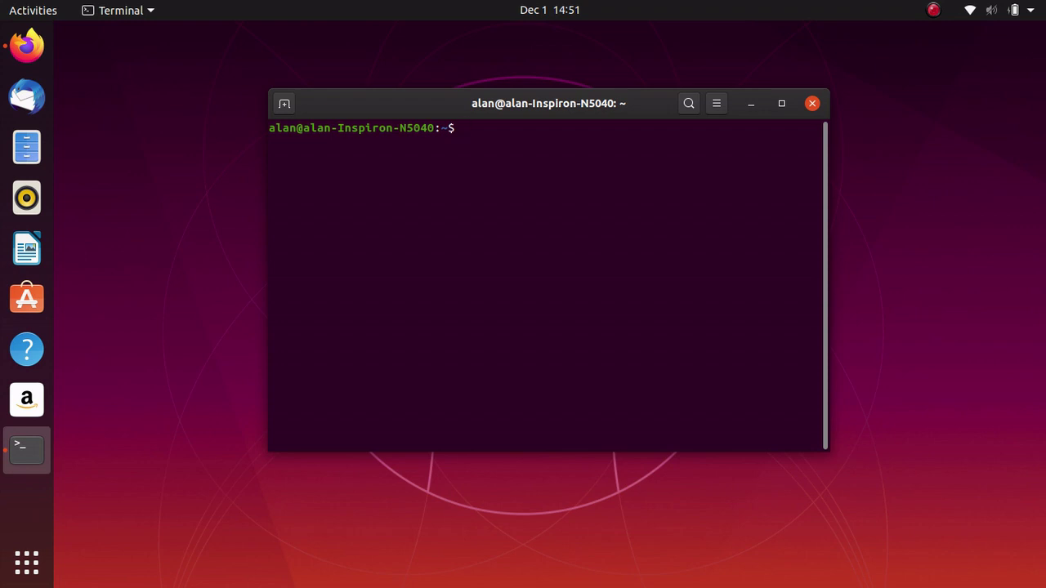
text(sudo ufw stat)
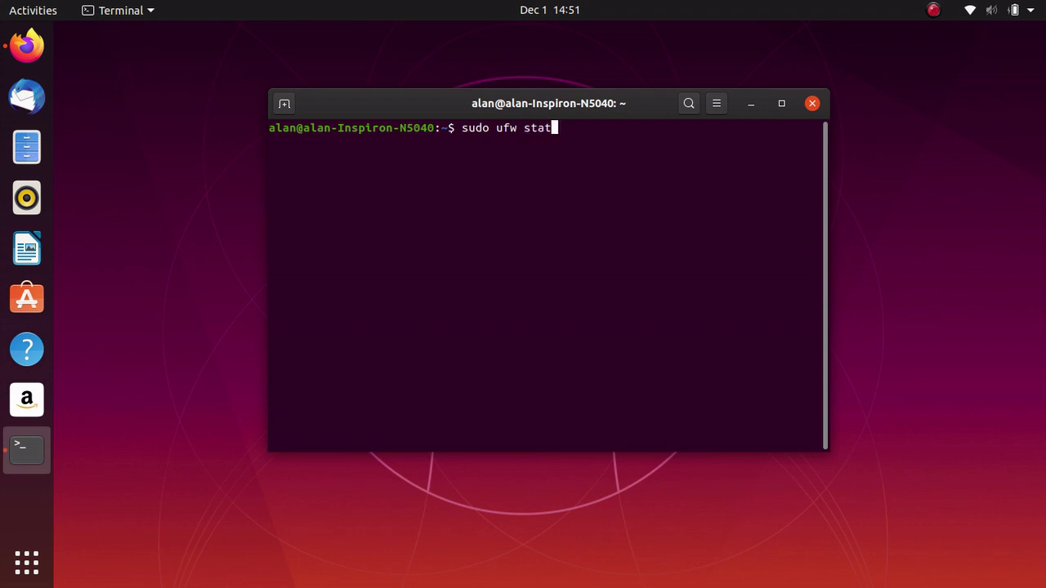
text(us verbose)
key(Return)
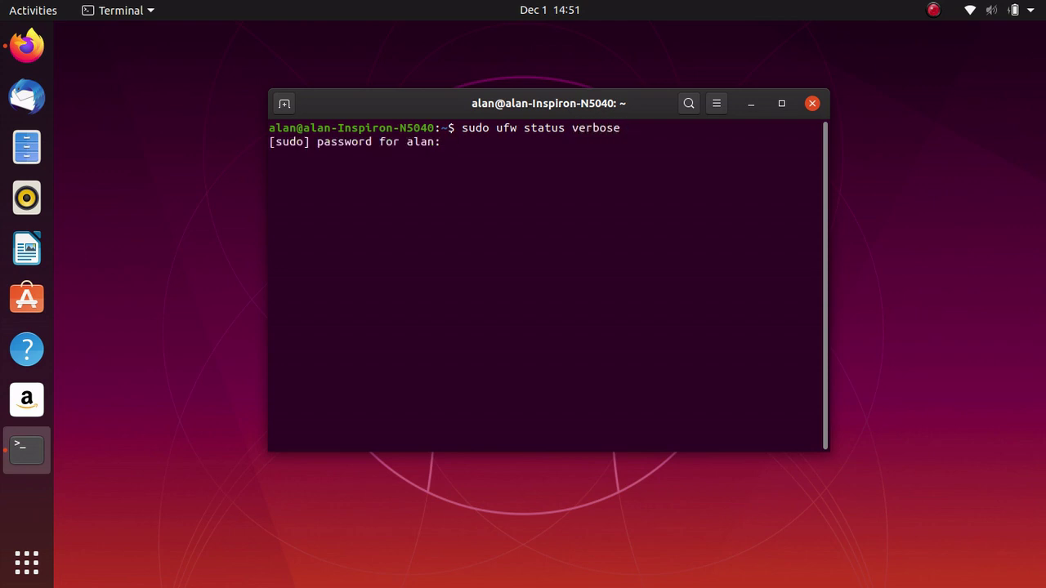
key(Return)
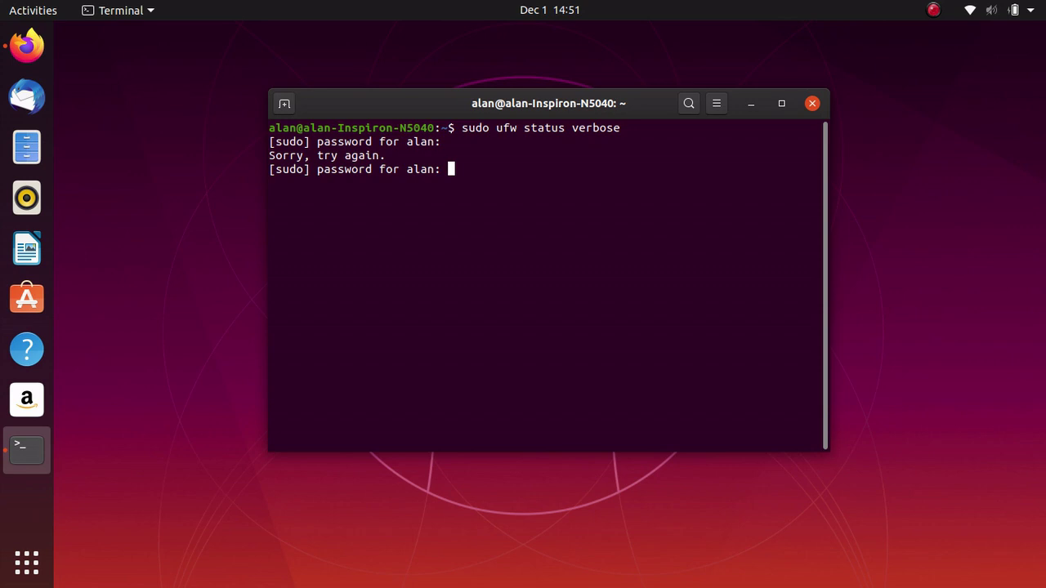
key(Return)
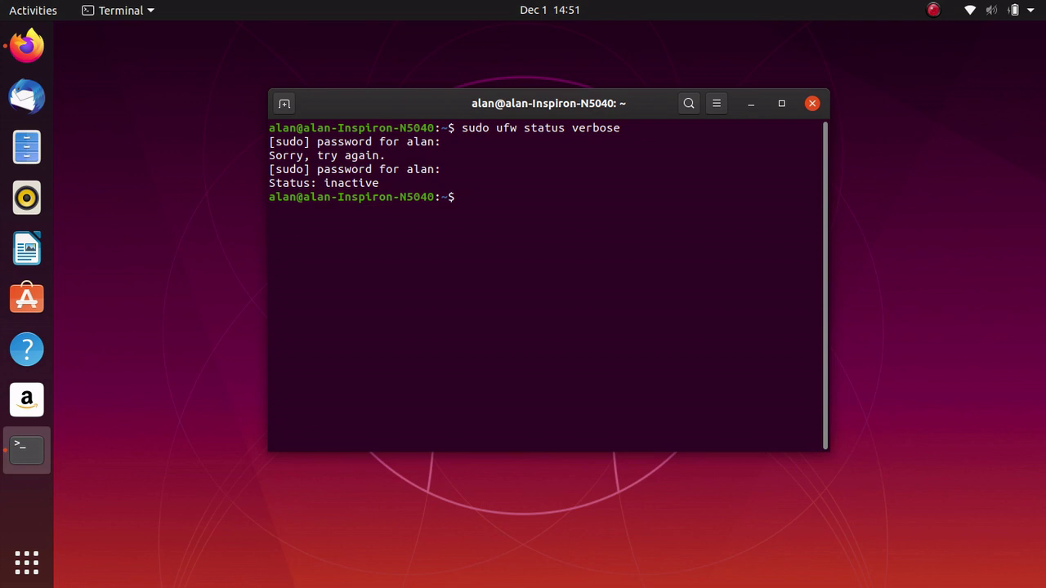
Enable the firewall with "sudo ufw enable".
text(s)
text(u)
text(do )
text(apt)
key(BackSpace)
key(BackSpace)
key(BackSpace)
key(BackSpace)
text(ufw enable)
key(Return)
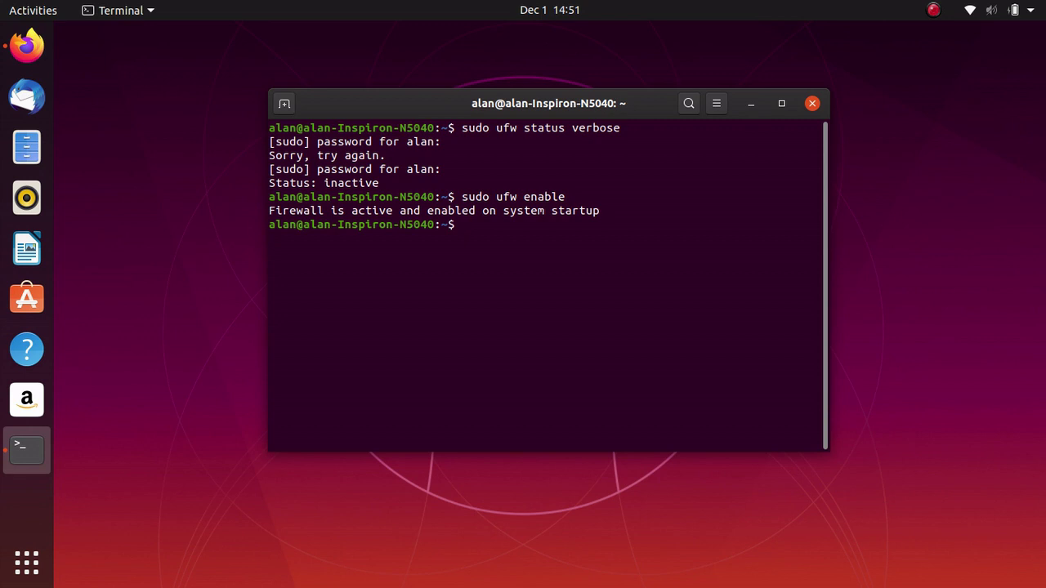
Rerun "sudo ufw status verbose" to check the firewall's status after enabling it.
key(Up)
key(Up)
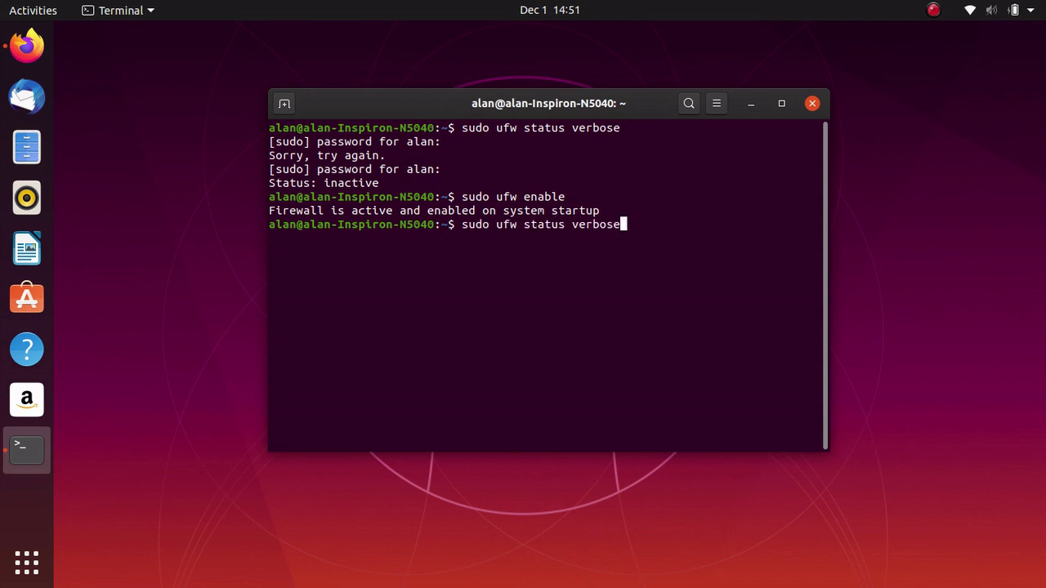
key(Return)
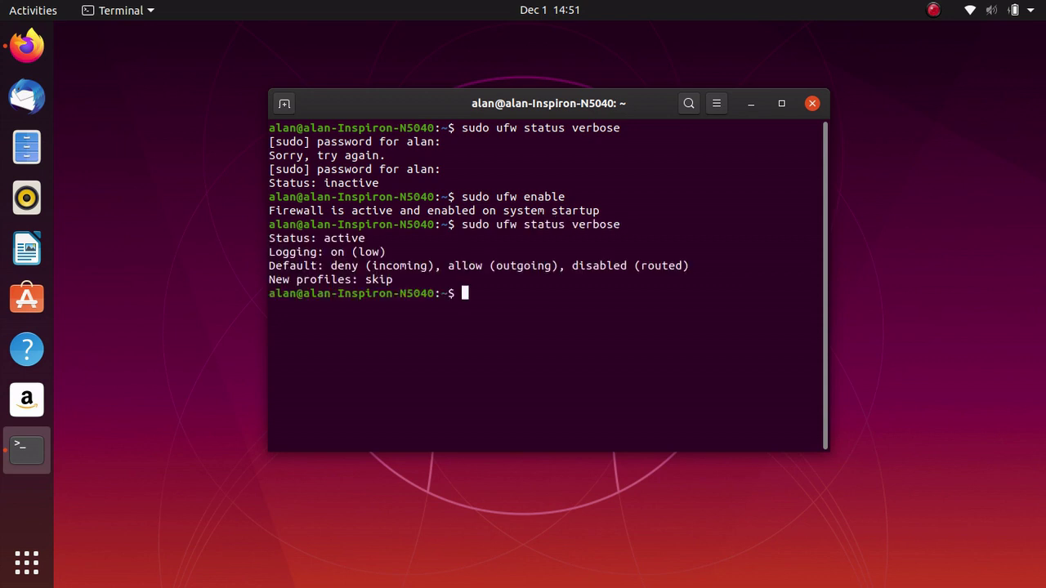